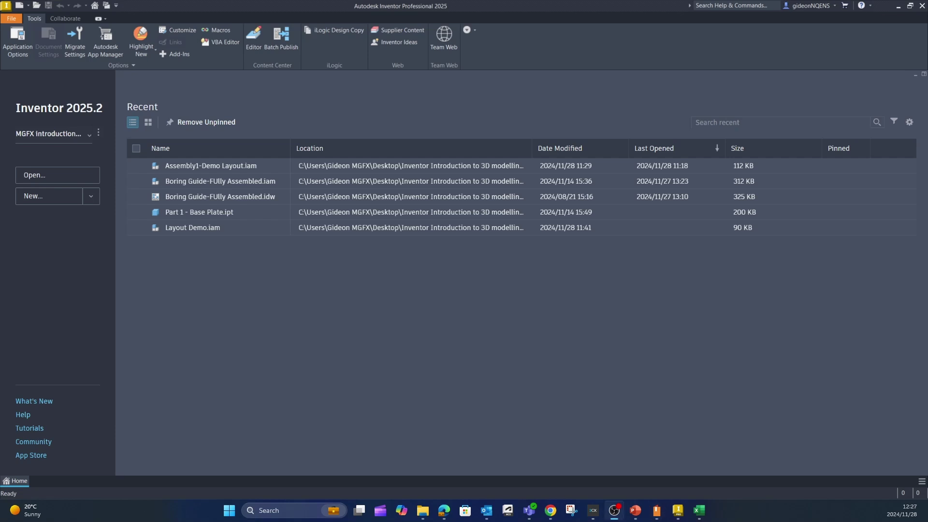
# - Create a new assembly file from an assembly template
pyautogui.click(93, 204)
pyautogui.click(91, 312)
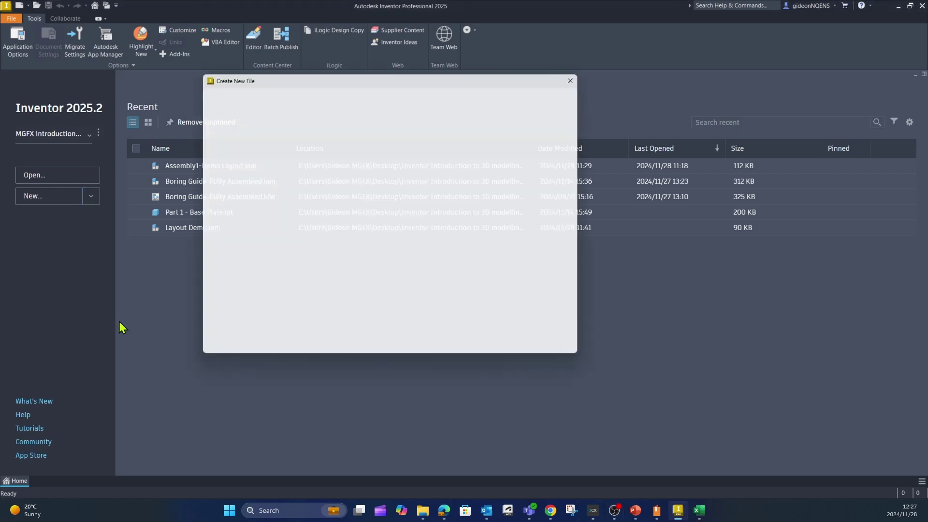
pyautogui.doubleClick(442, 201)
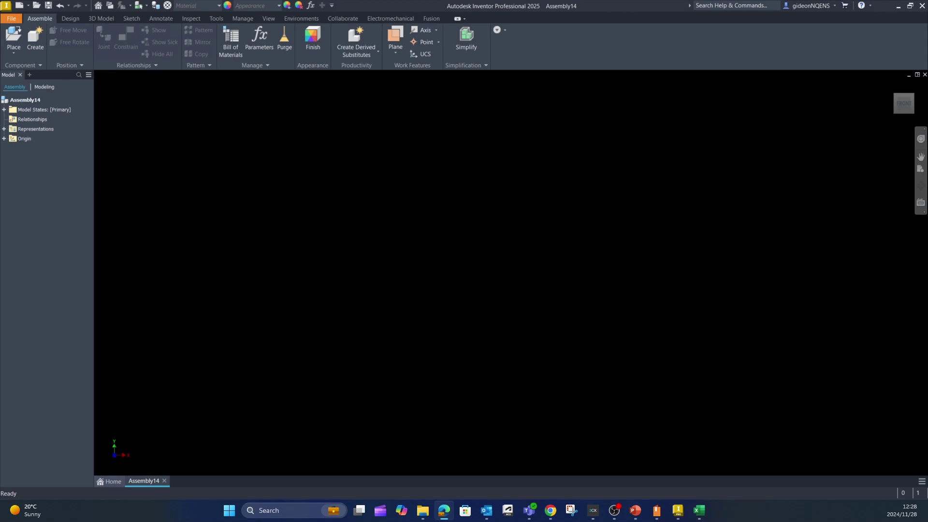
# - Set up a new in-place component named Valve Body with the Metric Standard (mm).ipt template
pyautogui.click(35, 40)
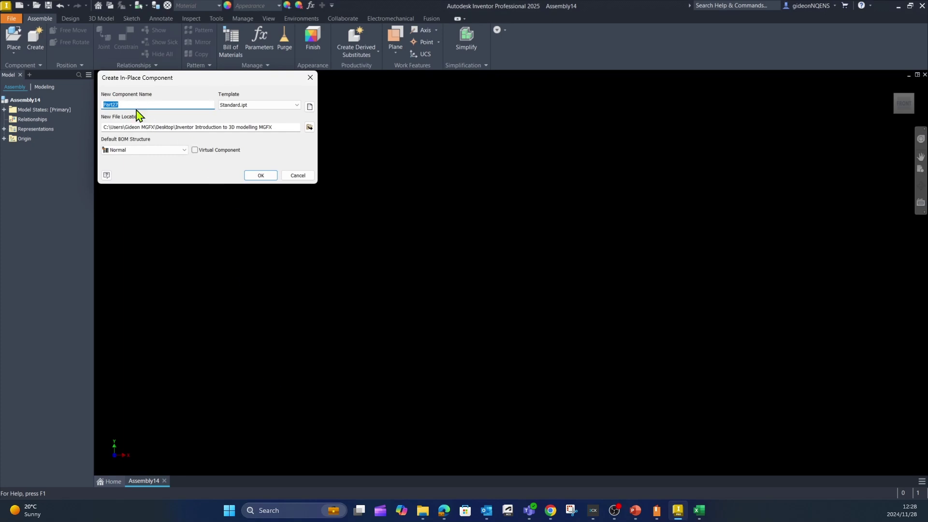
pyautogui.write('Valve Body')
pyautogui.click(309, 107)
pyautogui.click(91, 34)
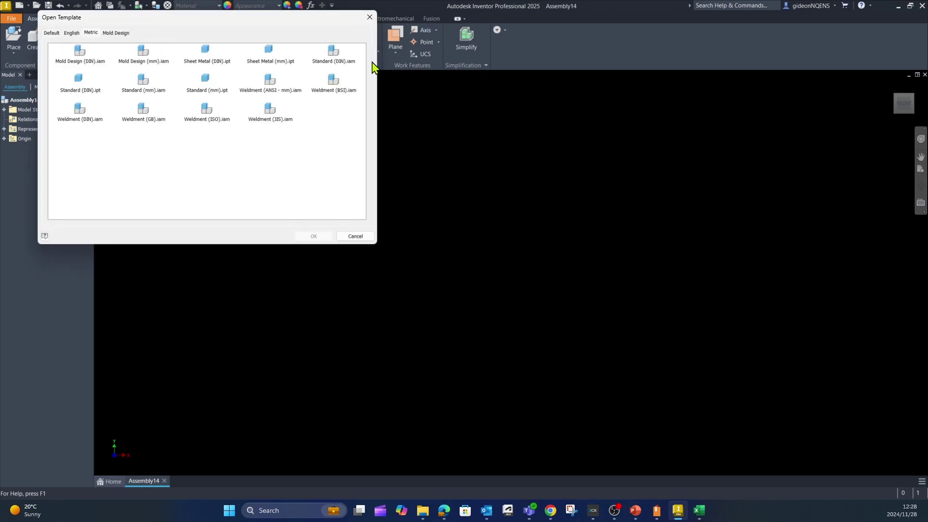
pyautogui.click(202, 86)
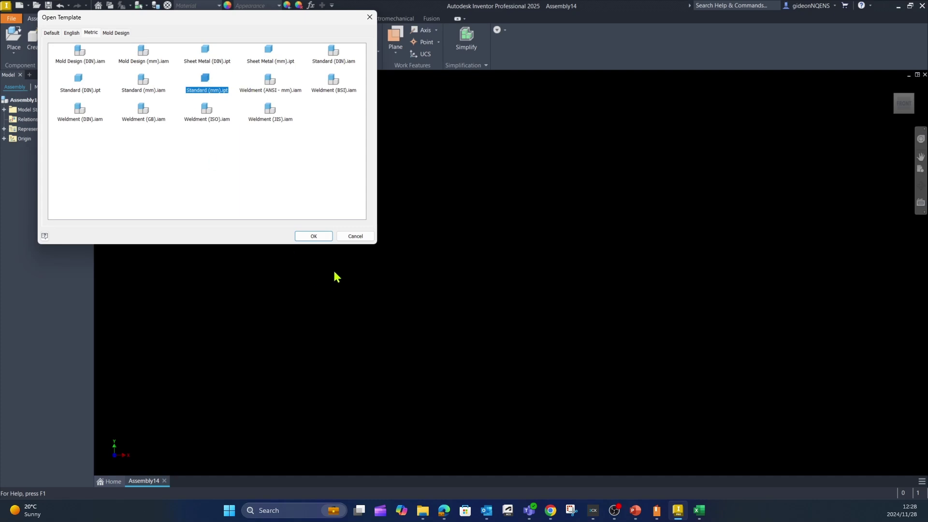
pyautogui.click(311, 237)
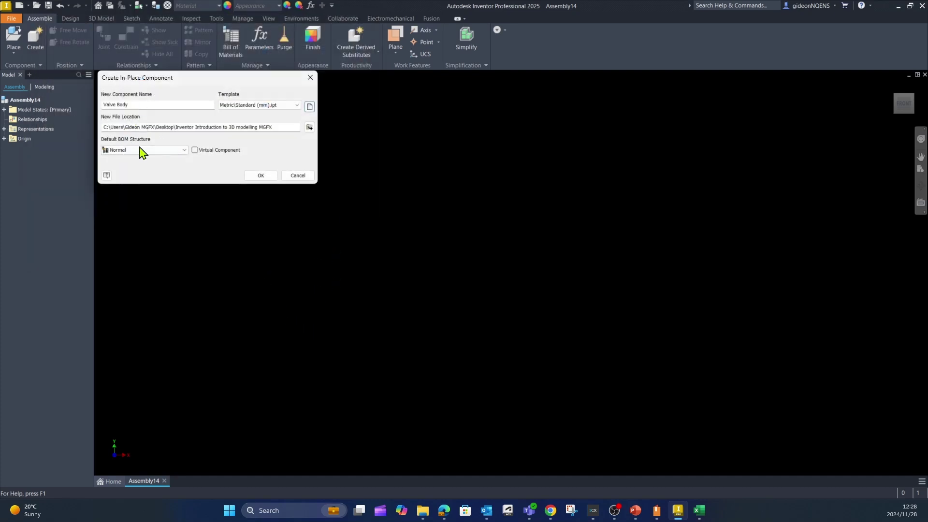
# - Create the Valve Body component with the Normal BOM structure and place it on the assembly's YZ plane
pyautogui.click(184, 150)
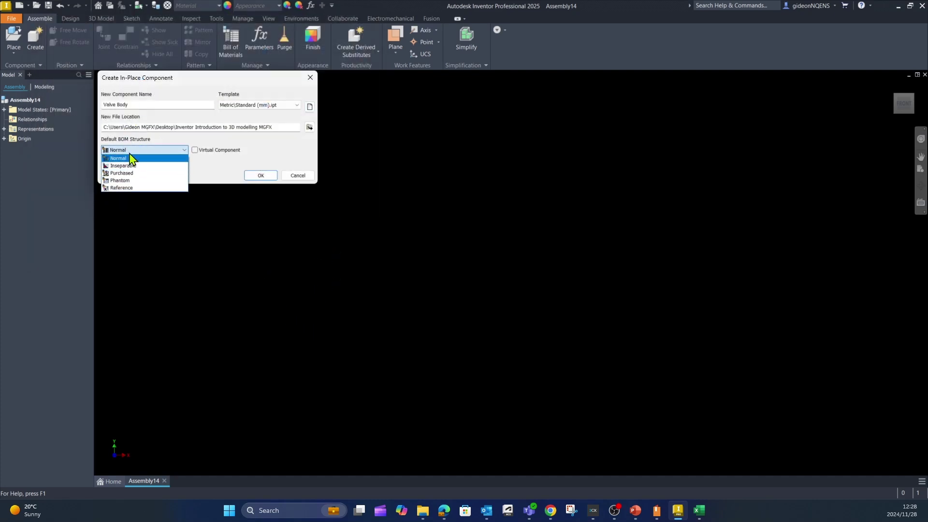
pyautogui.click(274, 154)
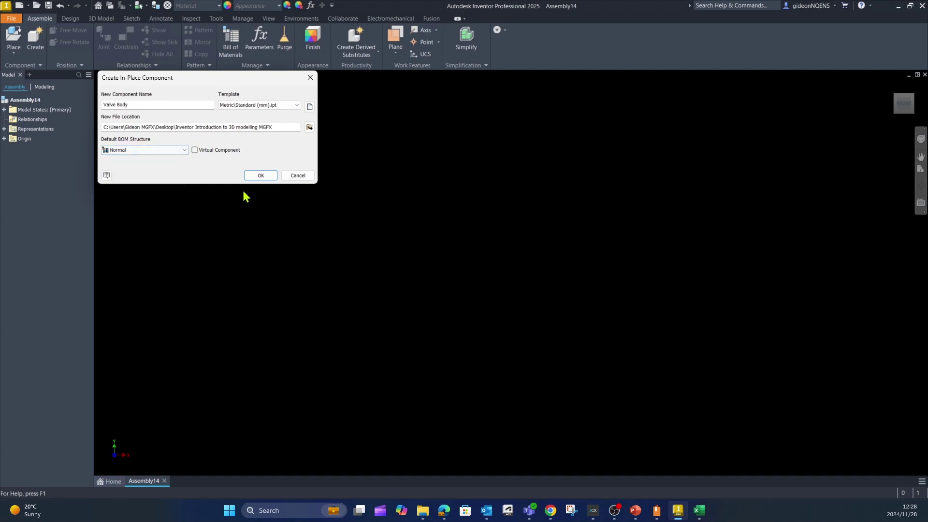
pyautogui.click(264, 176)
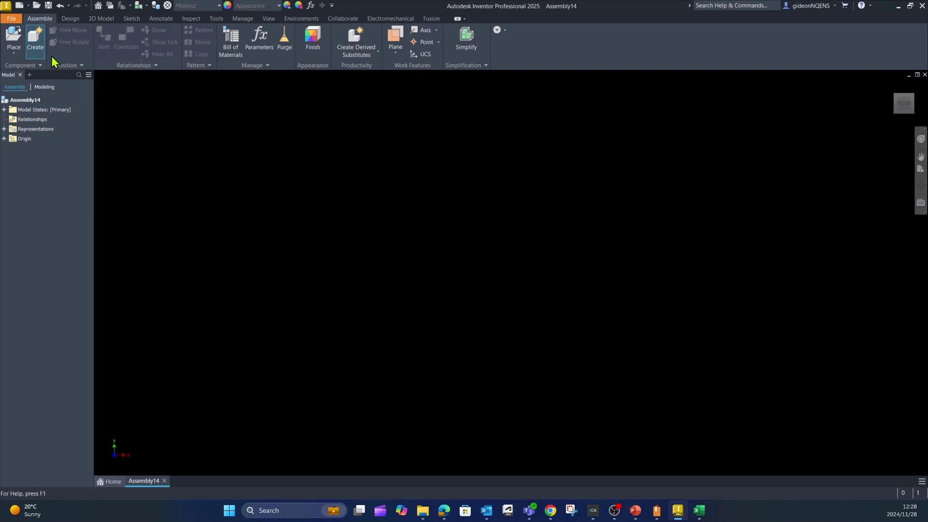
pyautogui.click(4, 138)
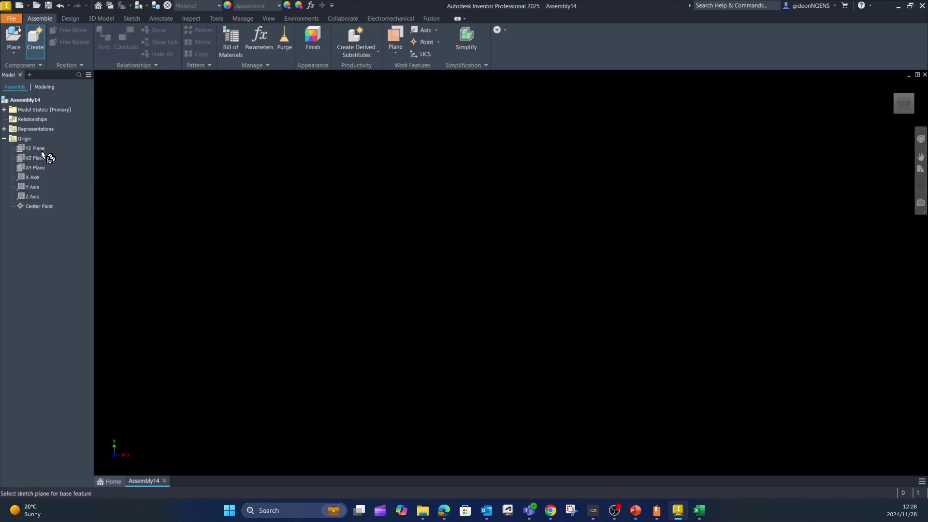
pyautogui.click(38, 148)
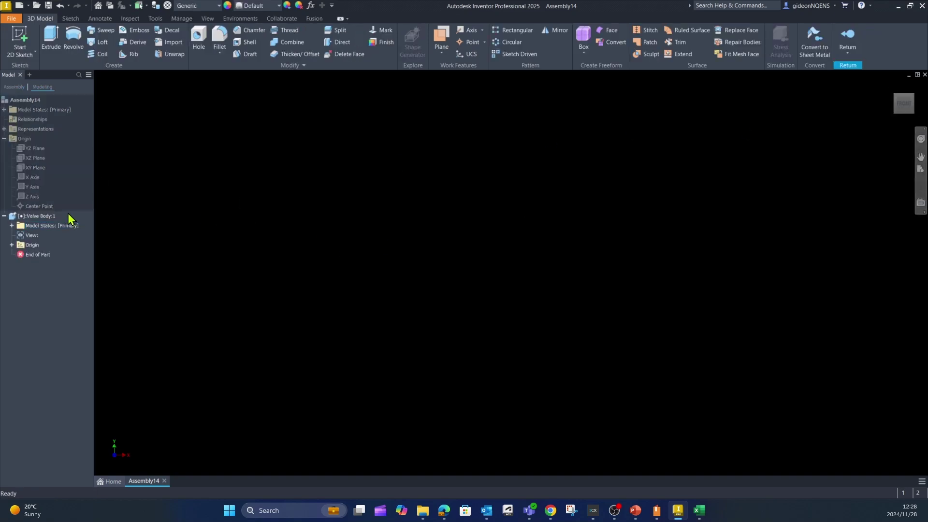
# - Sketch a 120 by 120 mm two-point center rectangle on the YZ plane, centred on the origin
pyautogui.click(24, 33)
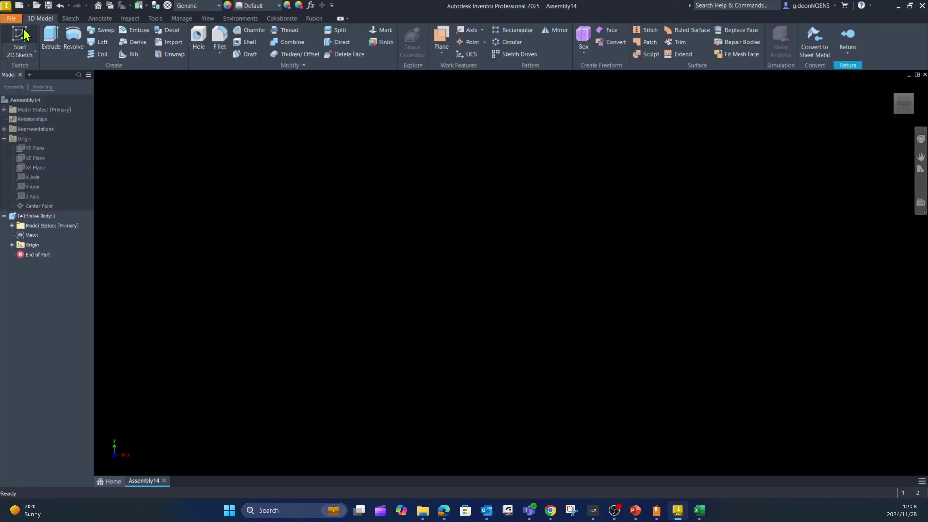
pyautogui.click(35, 149)
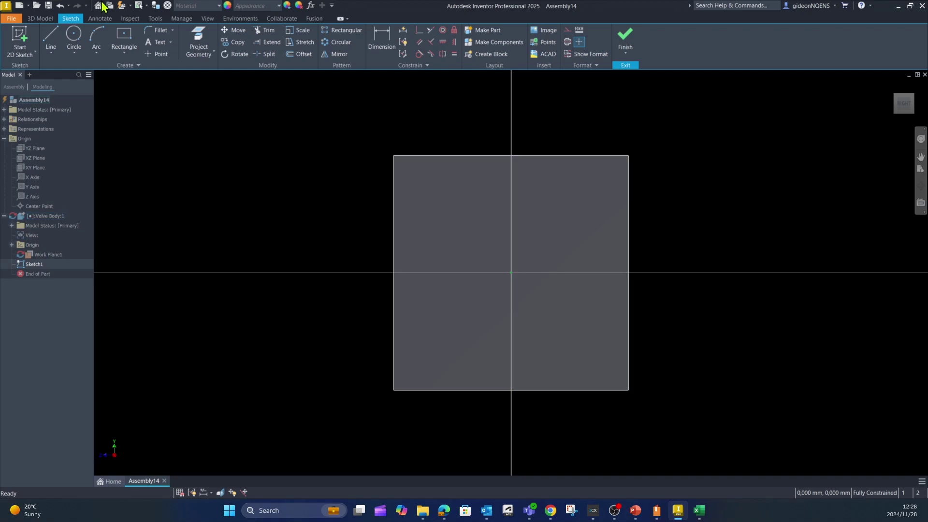
pyautogui.click(122, 59)
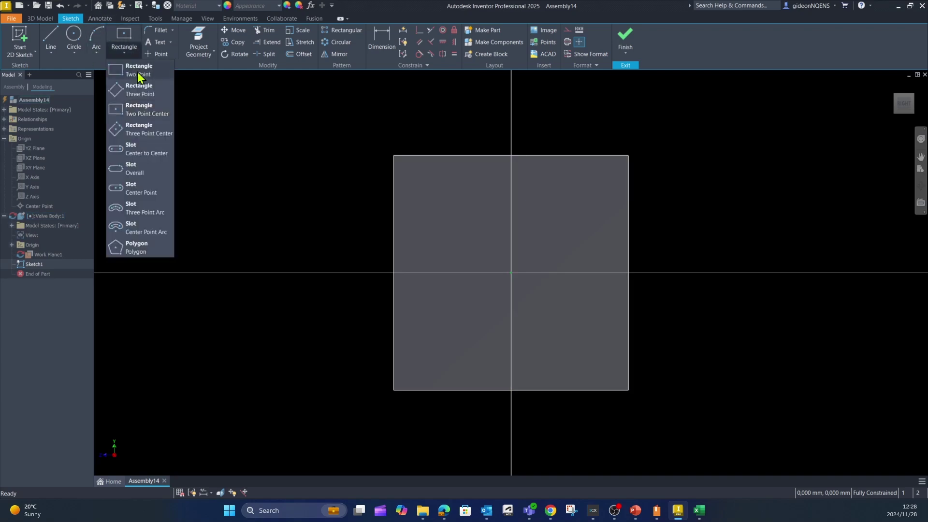
pyautogui.click(157, 111)
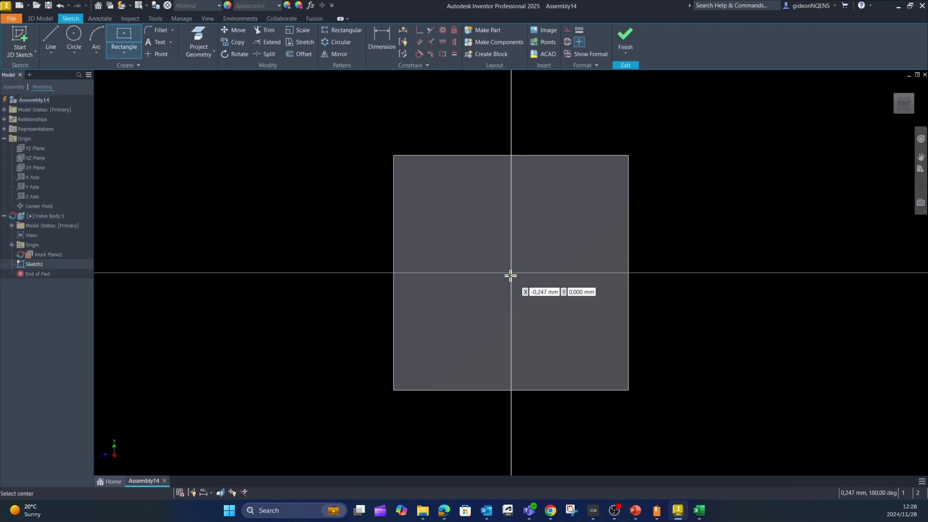
pyautogui.click(511, 273)
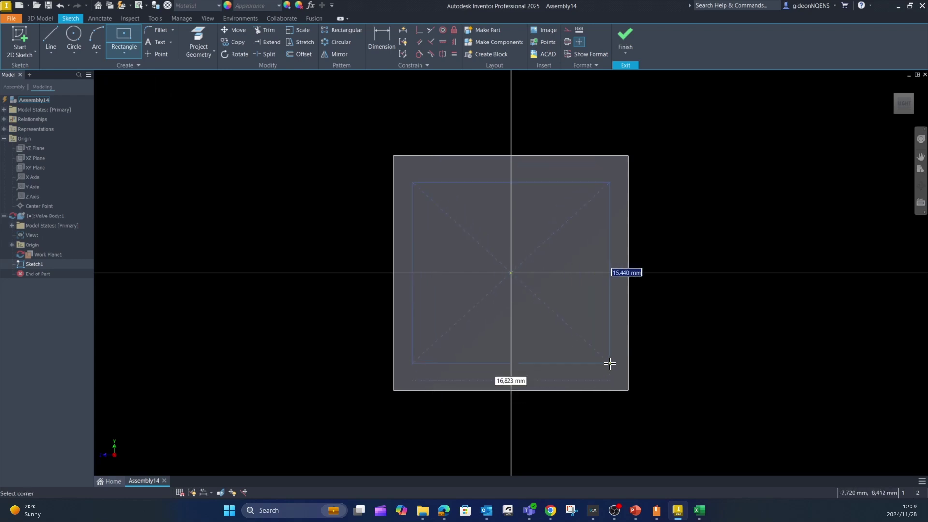
pyautogui.write('120')
pyautogui.press('Tab')
pyautogui.write('120')
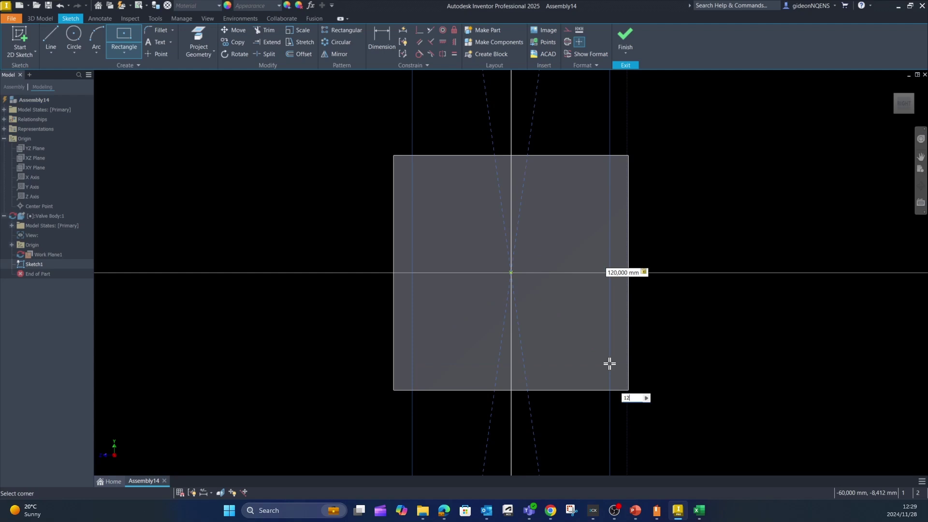
pyautogui.press('Return')
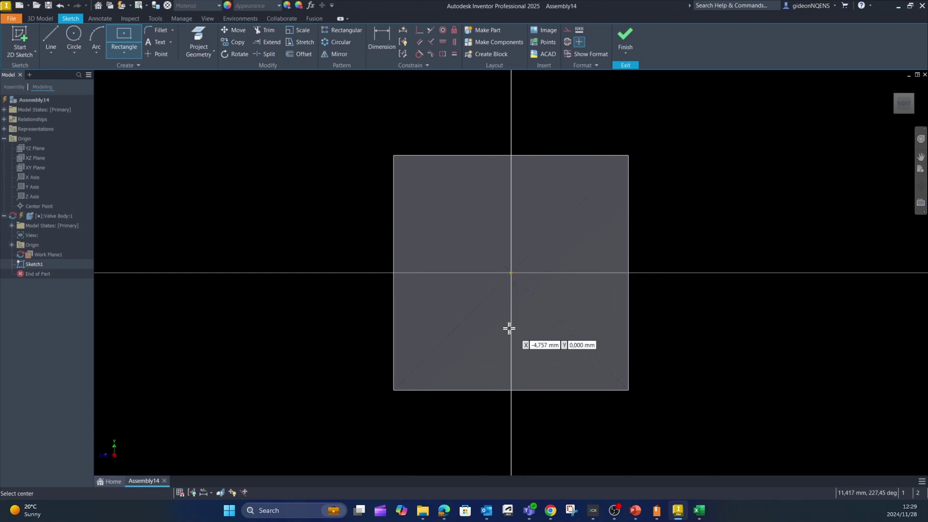
# - Round all four corners of the 120 mm square with 20 mm sketch fillets
pyautogui.scroll(1, 505, 309)
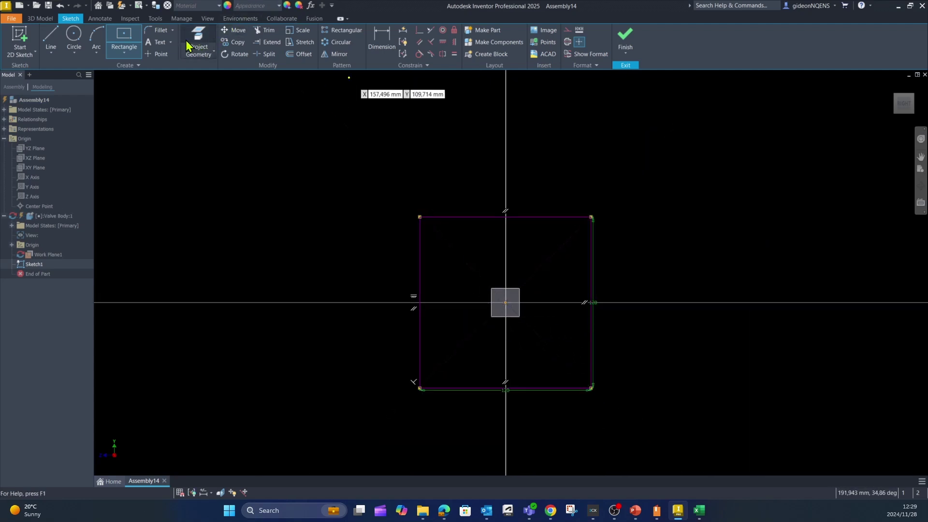
pyautogui.click(157, 31)
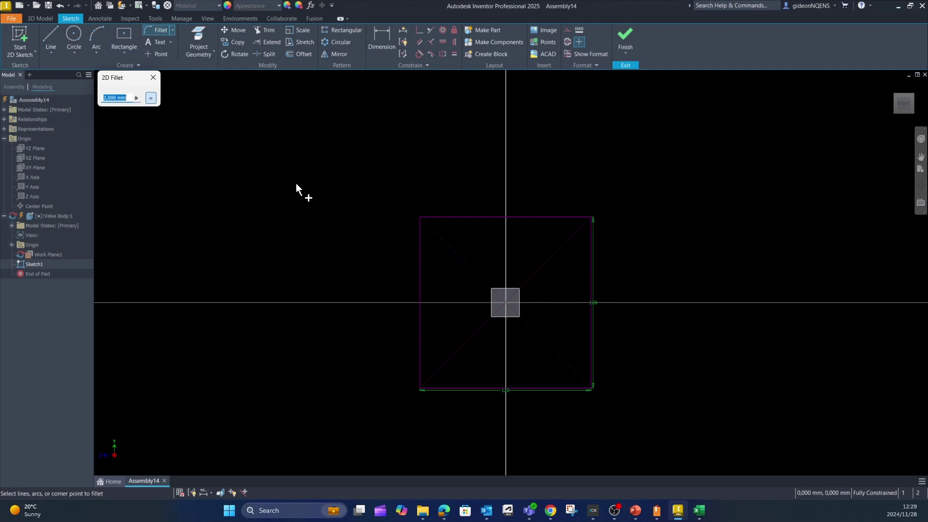
pyautogui.write('20')
pyautogui.click(441, 217)
pyautogui.click(420, 244)
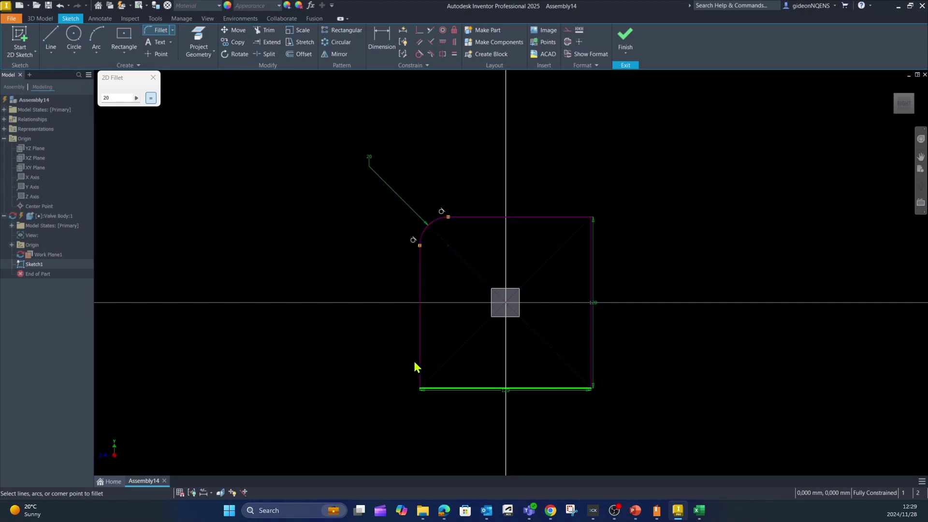
pyautogui.click(419, 360)
pyautogui.click(590, 366)
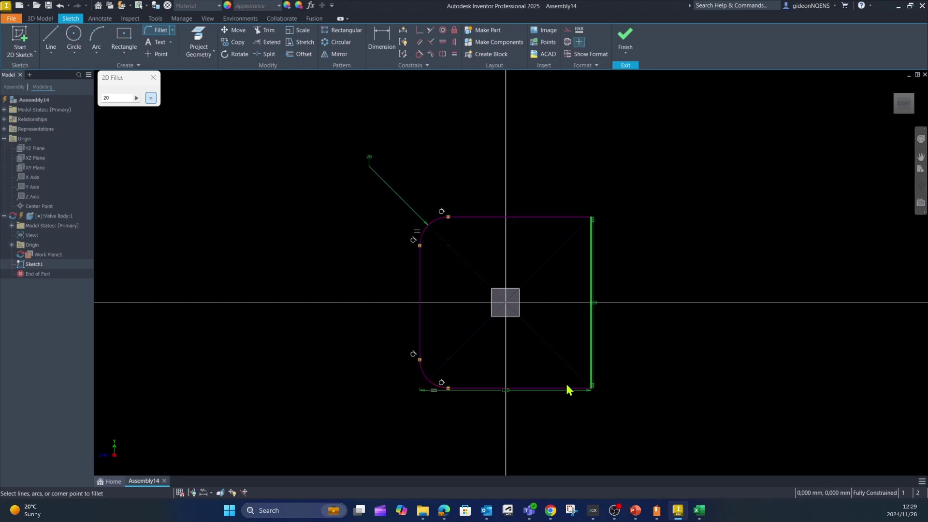
pyautogui.click(568, 387)
pyautogui.click(579, 218)
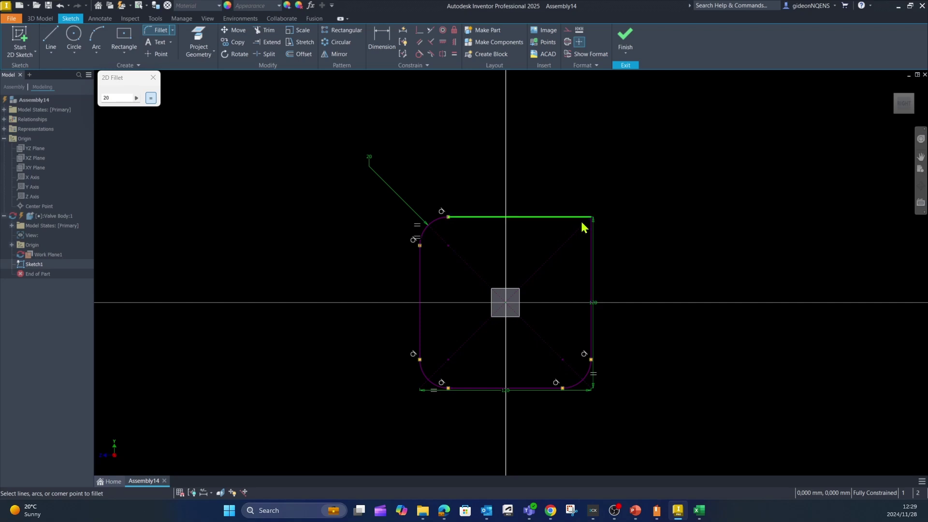
pyautogui.click(591, 248)
# - Finish the sketch and extrude the rounded square profile 10 mm into a solid plate
pyautogui.click(633, 32)
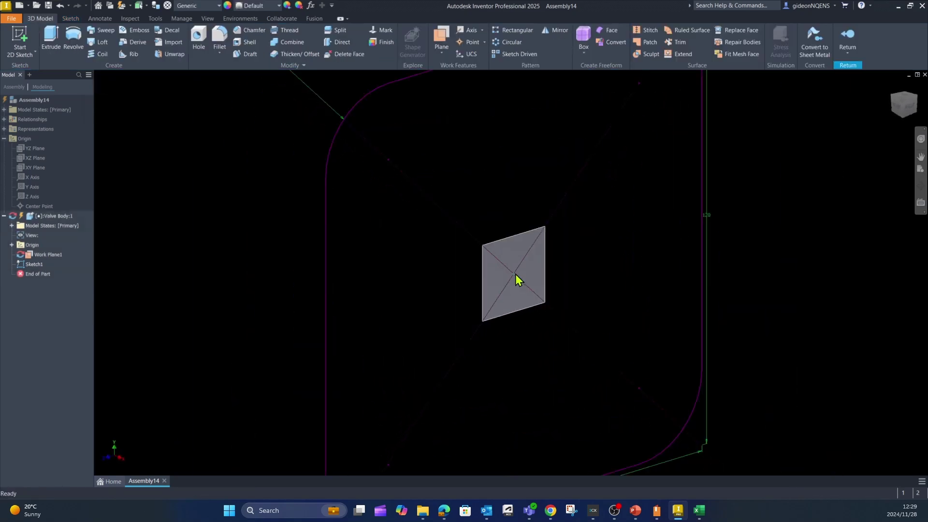
pyautogui.click(51, 36)
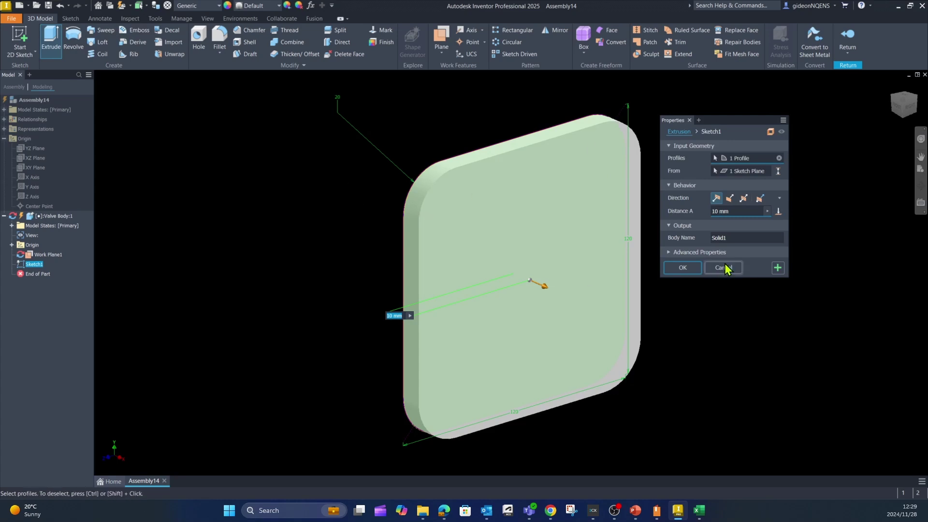
pyautogui.click(683, 267)
# - Sketch an 80 by 80 mm center rectangle on the plate's flat face at the work plane, centred on the origin
pyautogui.moveTo(224, 331)
pyautogui.keyDown('shift'); pyautogui.mouseDown(button='middle')
pyautogui.moveTo(269, 321)
pyautogui.moveTo(335, 335)
pyautogui.mouseUp(button='middle'); pyautogui.keyUp('shift')
pyautogui.click(21, 37)
pyautogui.click(552, 175)
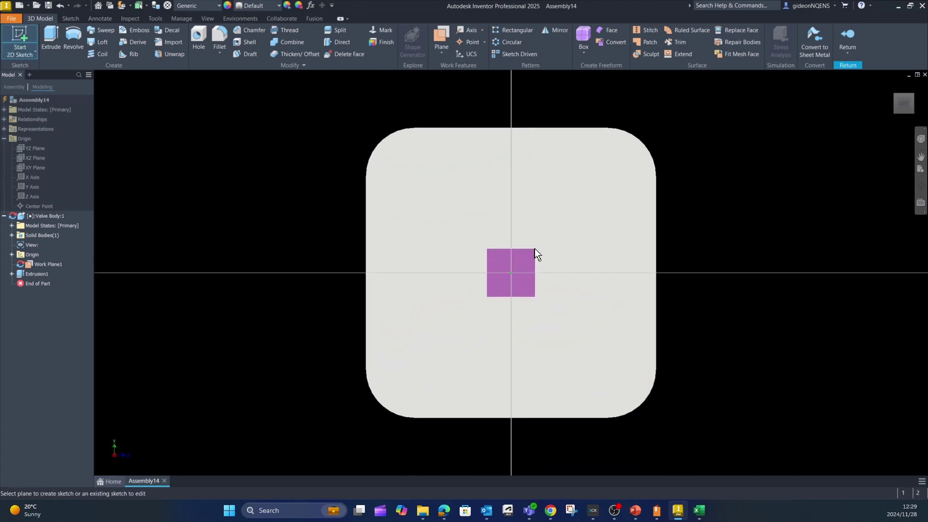
pyautogui.click(535, 249)
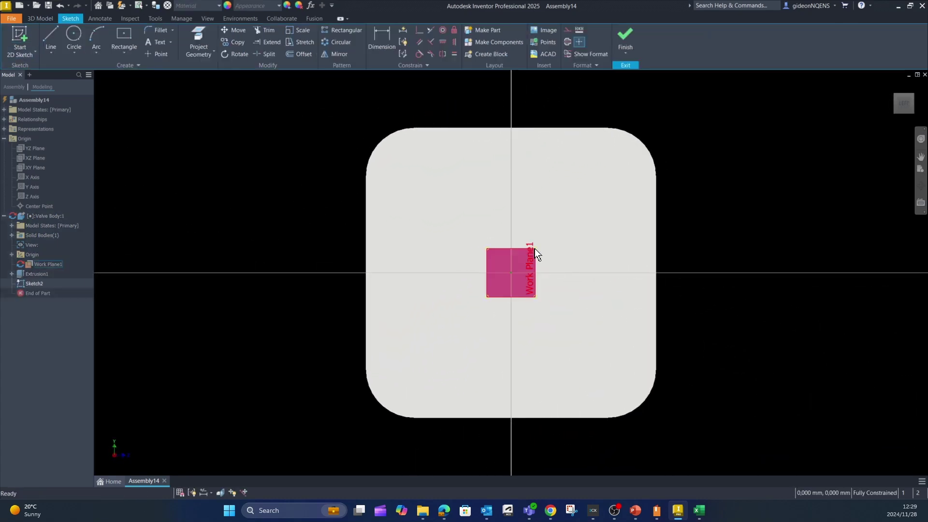
pyautogui.click(127, 40)
pyautogui.click(511, 272)
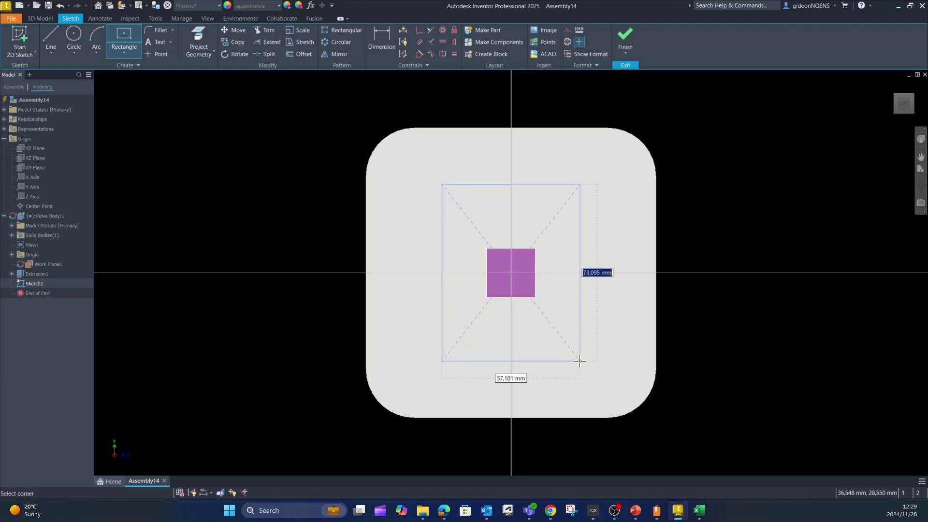
pyautogui.write('80')
pyautogui.press('Tab')
pyautogui.write('8')
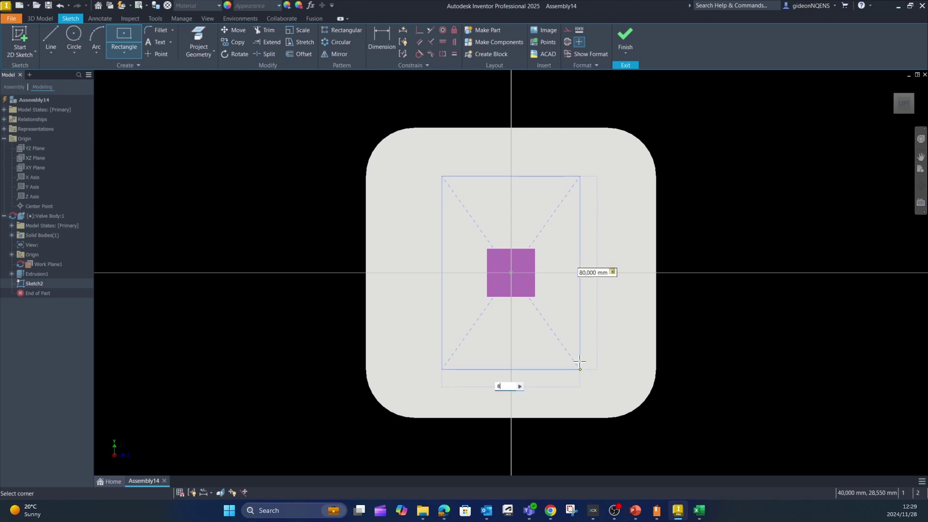
pyautogui.press('Return')
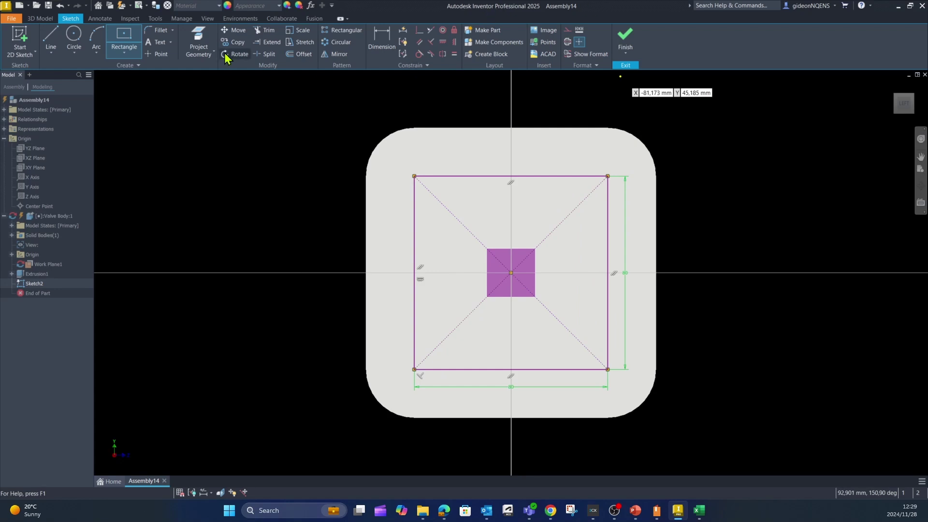
# - Round all four corners of the 80 mm square with 10 mm sketch fillets
pyautogui.click(163, 30)
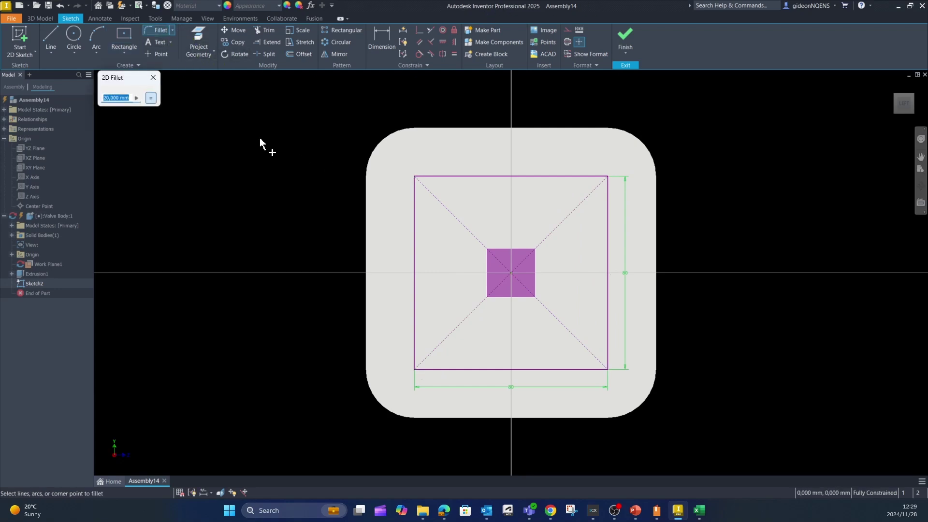
pyautogui.click(451, 177)
pyautogui.click(415, 201)
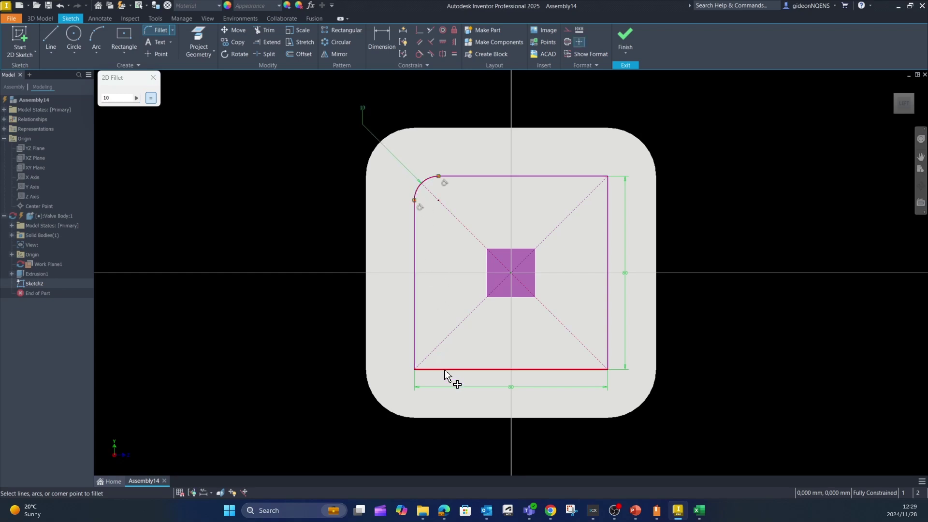
pyautogui.click(417, 359)
pyautogui.click(610, 349)
pyautogui.click(594, 372)
pyautogui.click(591, 177)
pyautogui.click(606, 203)
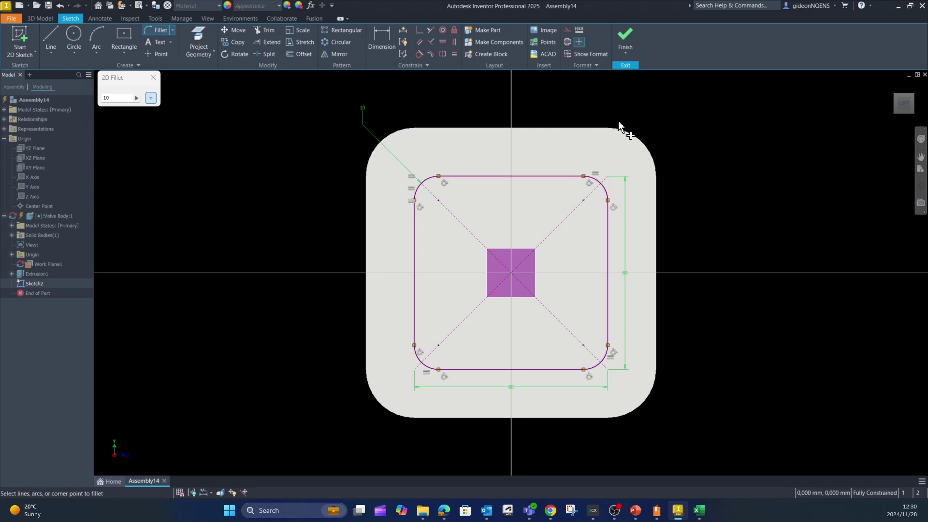
# - Finish the sketch and extrude the rounded 80 mm square 60 mm outward from the plate, joined to the solid
pyautogui.click(629, 41)
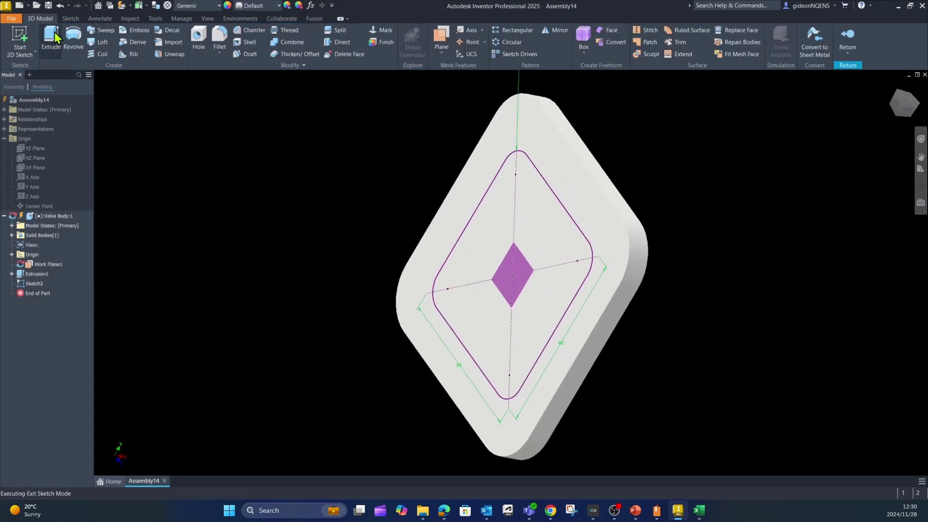
pyautogui.click(51, 41)
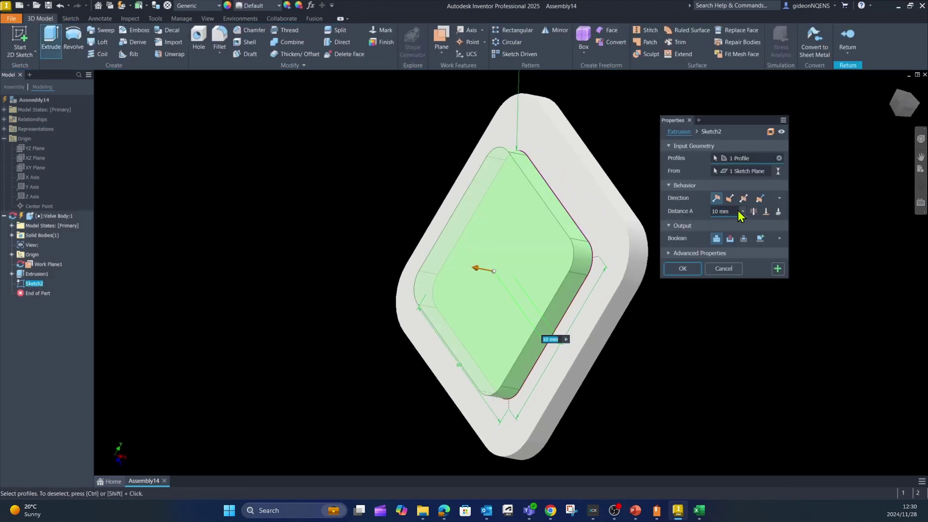
pyautogui.write('60')
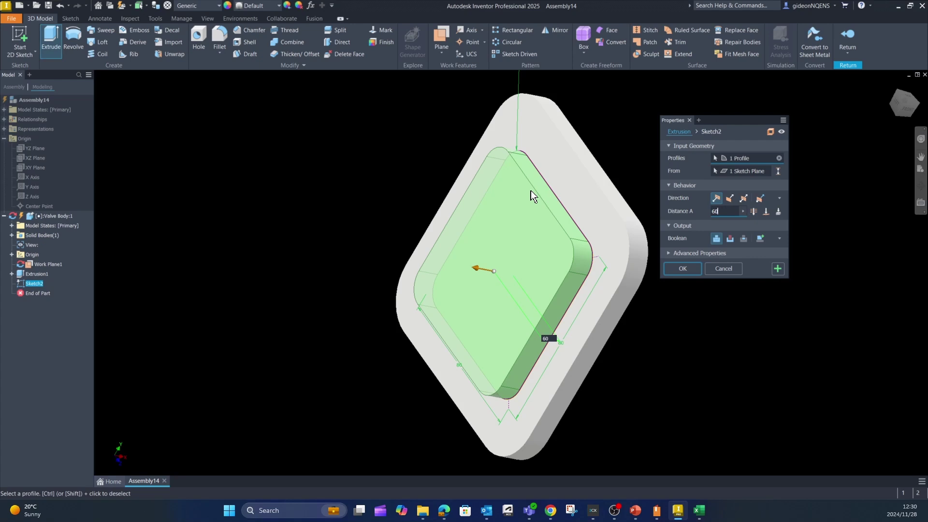
pyautogui.click(686, 271)
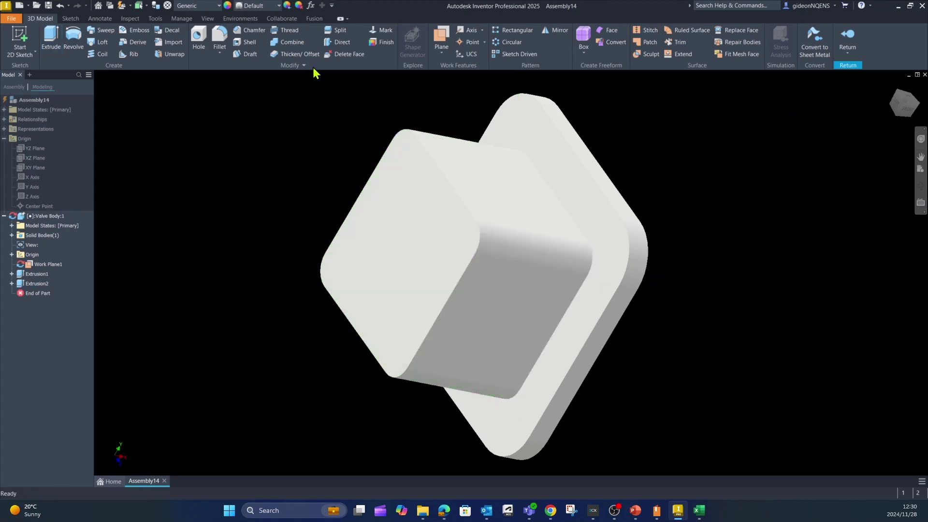
# - Start a sketch on the block's free end face and project the base plate's complete rounded outline into it
pyautogui.click(19, 39)
pyautogui.click(404, 274)
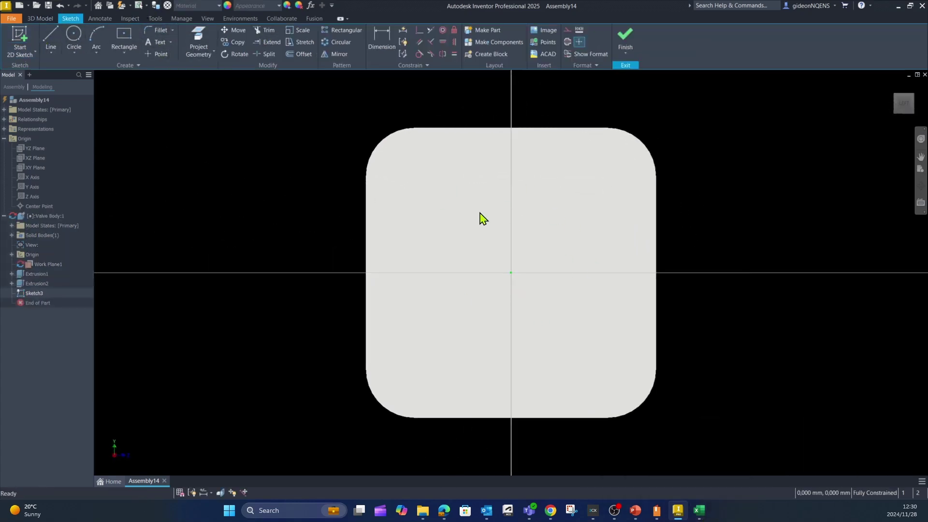
pyautogui.click(198, 42)
pyautogui.click(435, 128)
pyautogui.click(403, 131)
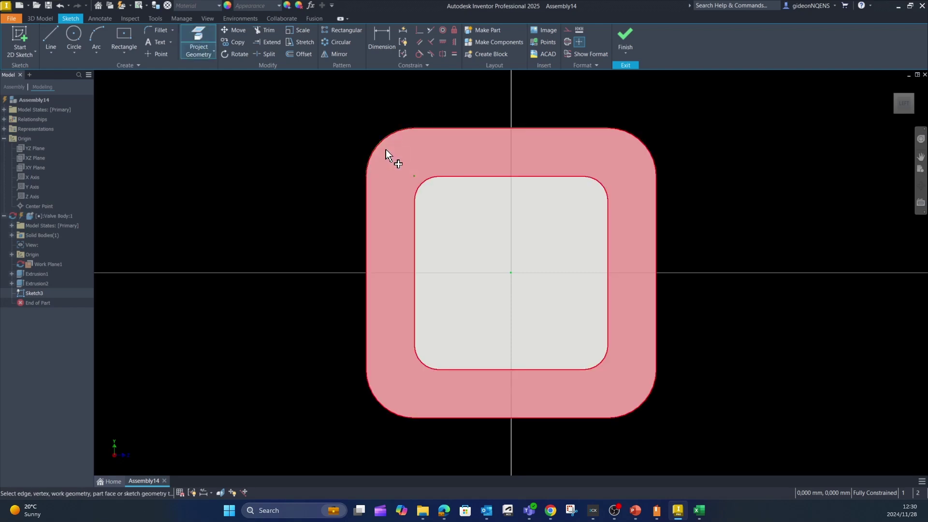
pyautogui.click(366, 287)
pyautogui.click(378, 400)
pyautogui.click(442, 422)
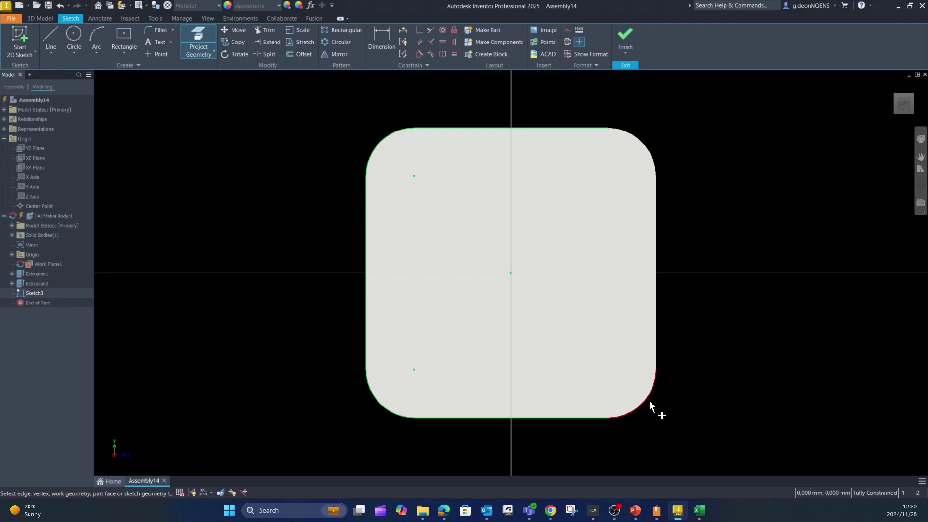
pyautogui.click(656, 350)
pyautogui.click(650, 150)
# - Finish the sketch and extrude the projected outline 10 mm outward to form a second end flange
pyautogui.click(625, 48)
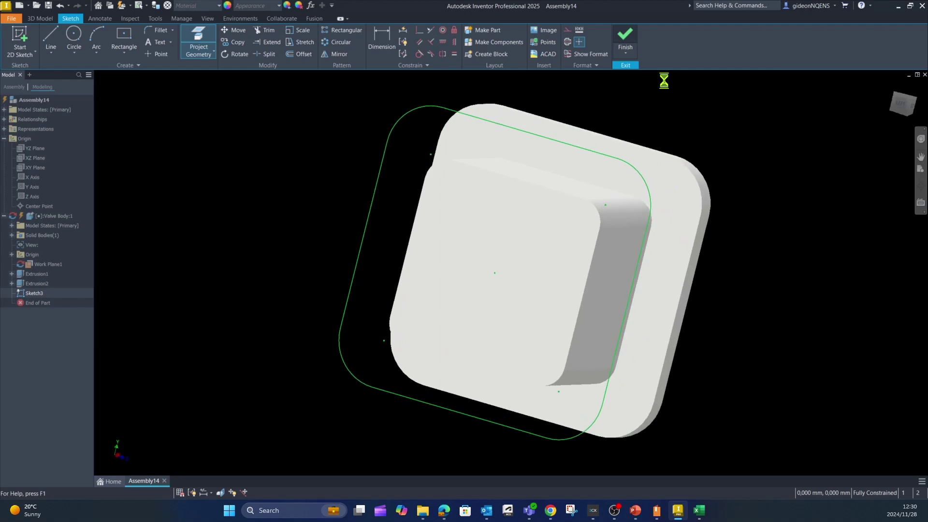
pyautogui.click(50, 42)
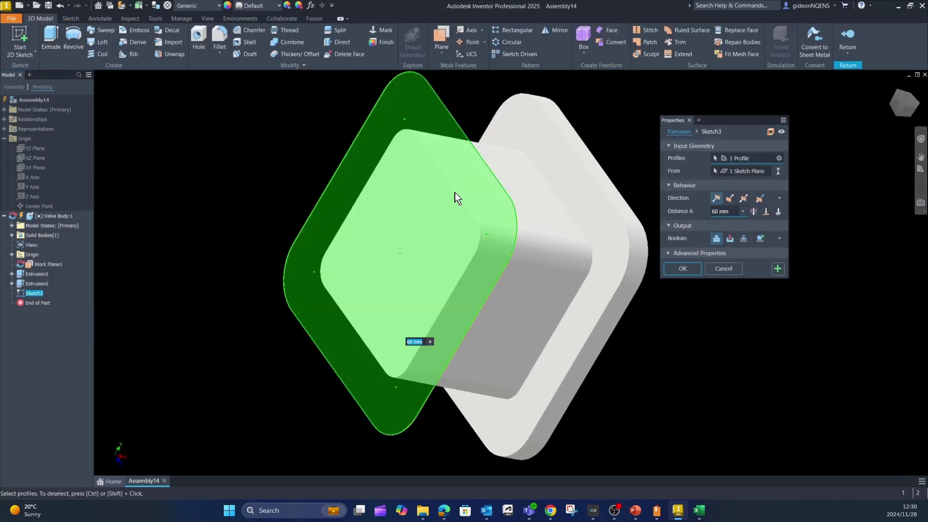
pyautogui.write('10')
pyautogui.press('Return')
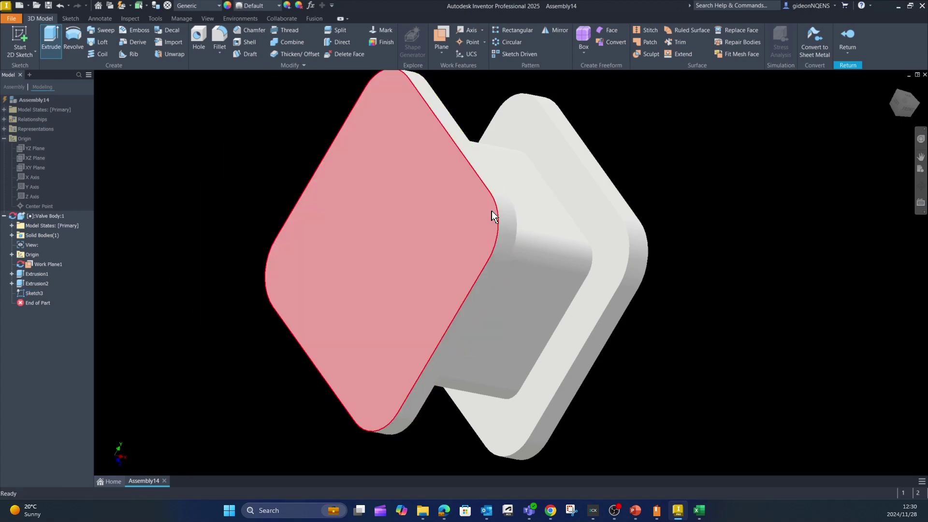
# - Sketch a 40 by 40 mm center rectangle on the block's flat upper face between the two flanges
pyautogui.click(19, 44)
pyautogui.click(525, 192)
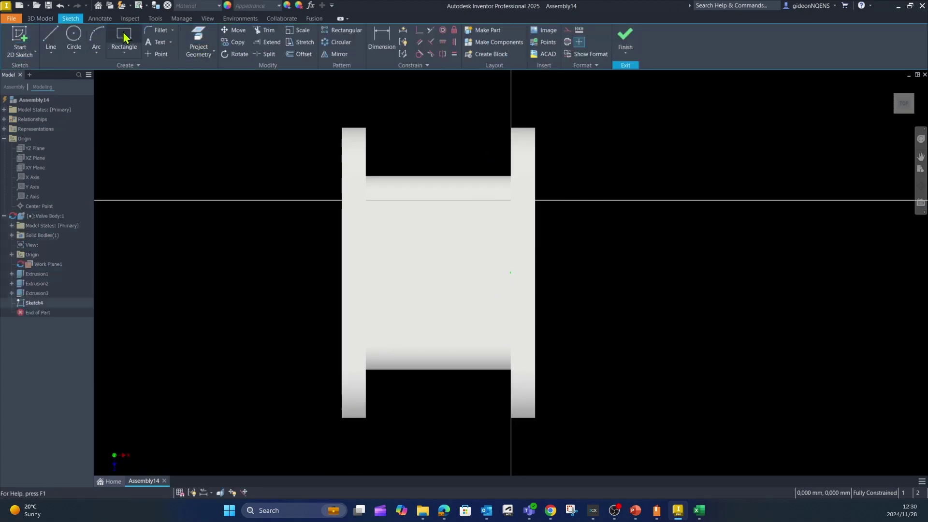
pyautogui.click(124, 37)
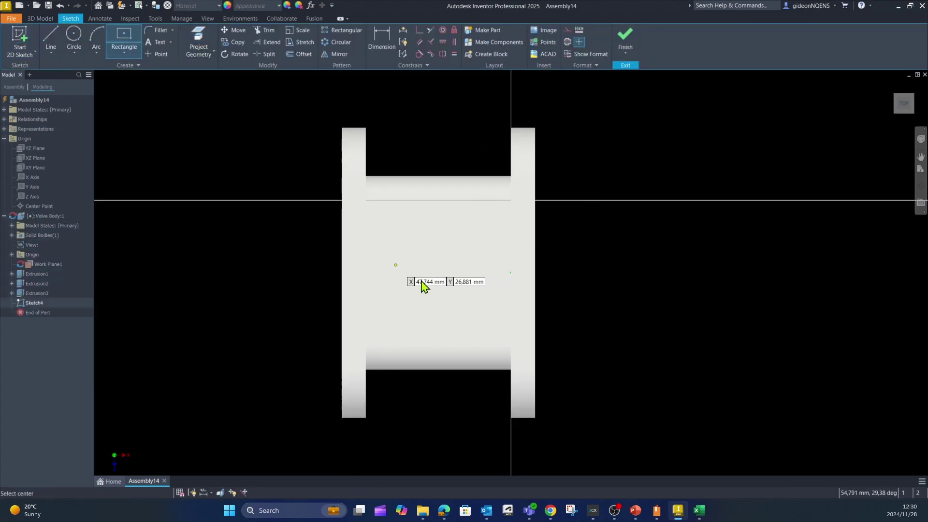
pyautogui.click(429, 256)
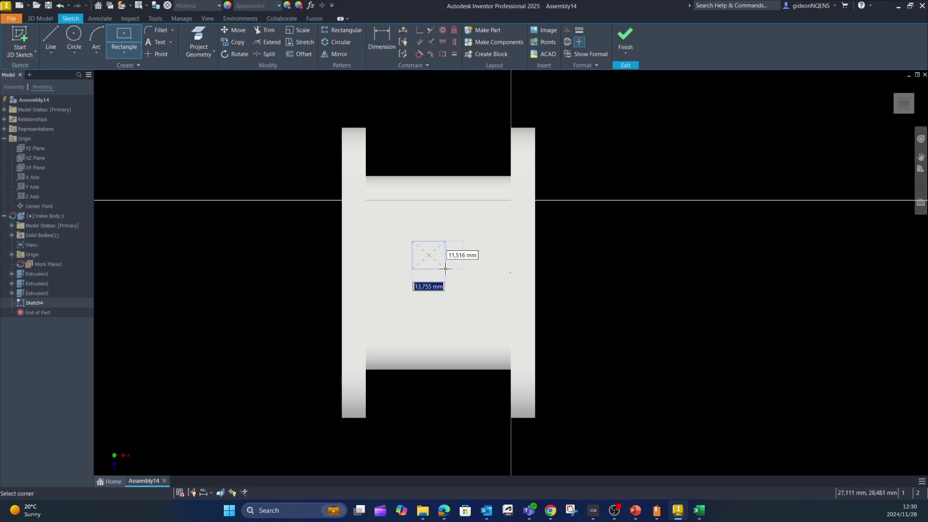
pyautogui.write('40')
pyautogui.press('Tab')
pyautogui.write('4')
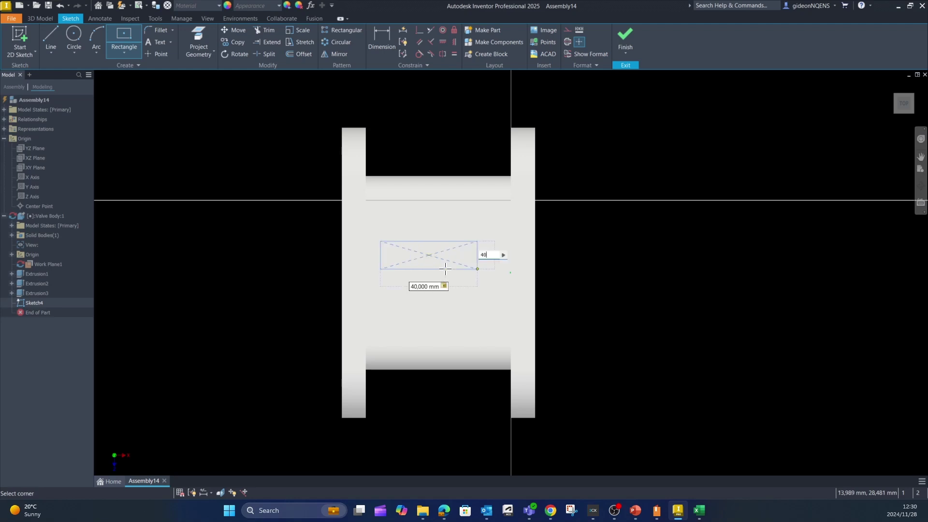
pyautogui.press('Return')
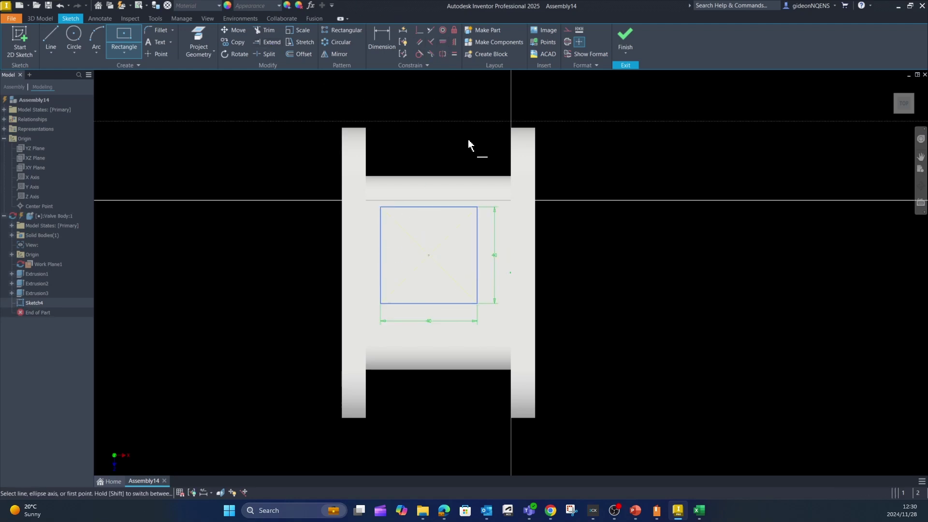
# - Centre the 40 mm square on the face by aligning its side midpoints with the face edge midpoints using horizontal and vertical constraints
pyautogui.click(478, 257)
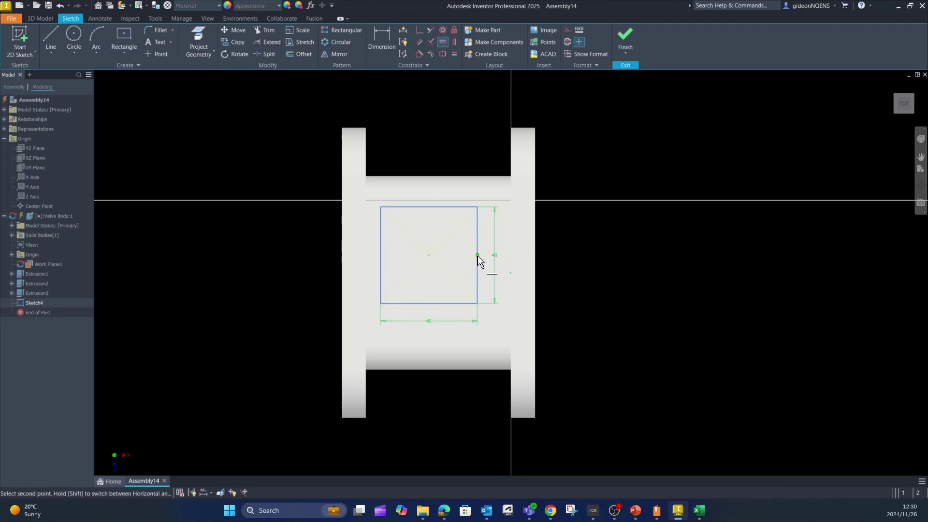
pyautogui.click(510, 273)
pyautogui.click(454, 42)
pyautogui.click(429, 224)
pyautogui.click(438, 200)
# - Draw a 30 mm diameter circle at the centre of the 40 mm square
pyautogui.click(75, 39)
pyautogui.click(439, 273)
pyautogui.write('30')
pyautogui.press('Return')
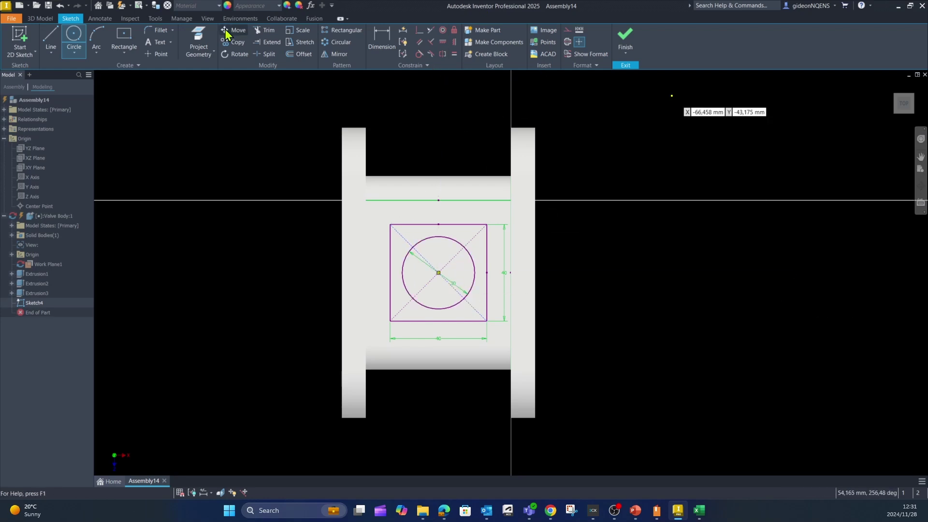
# - Round all four corners of the 40 mm square with 5 mm sketch fillets
pyautogui.click(165, 32)
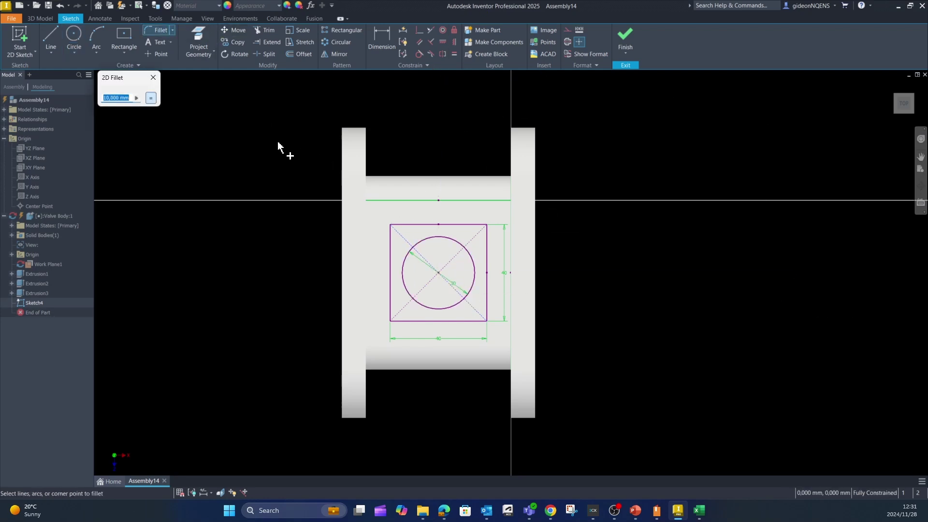
pyautogui.click(400, 225)
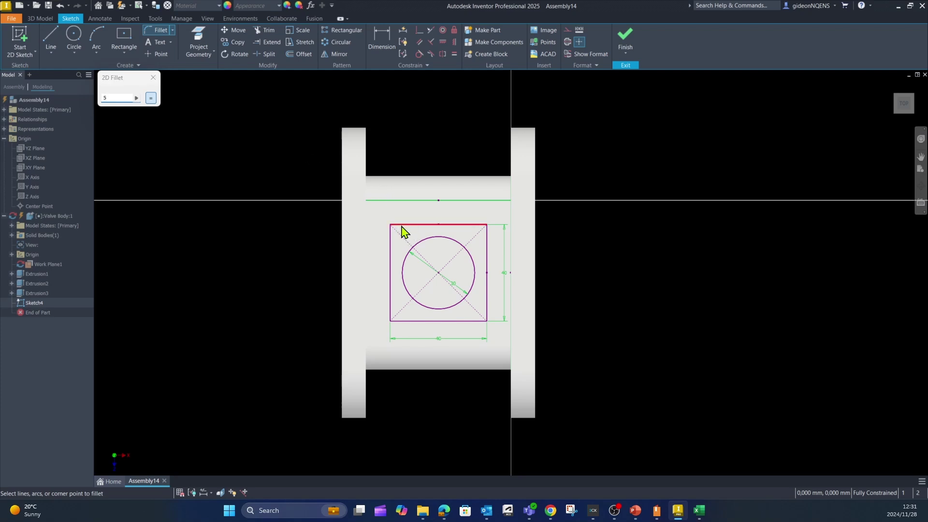
pyautogui.click(390, 248)
pyautogui.click(391, 321)
pyautogui.click(384, 313)
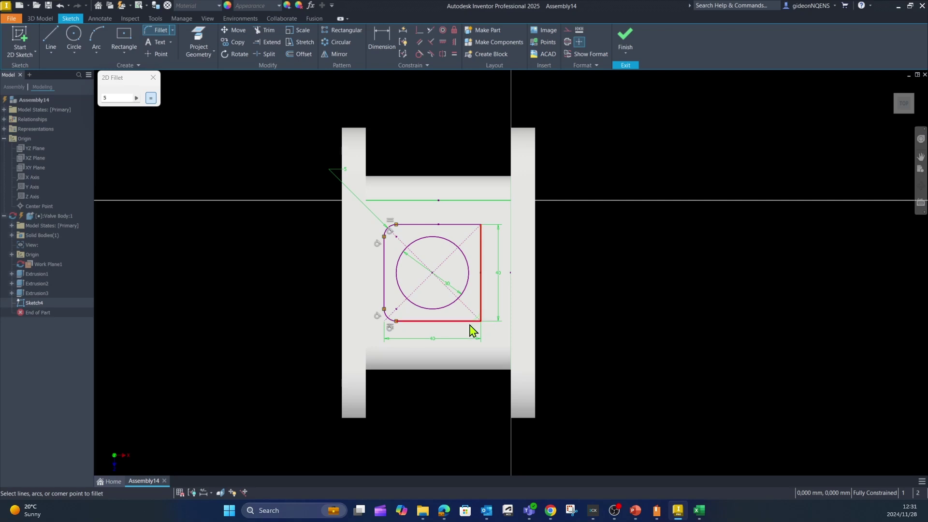
pyautogui.click(466, 321)
pyautogui.click(472, 237)
pyautogui.click(482, 259)
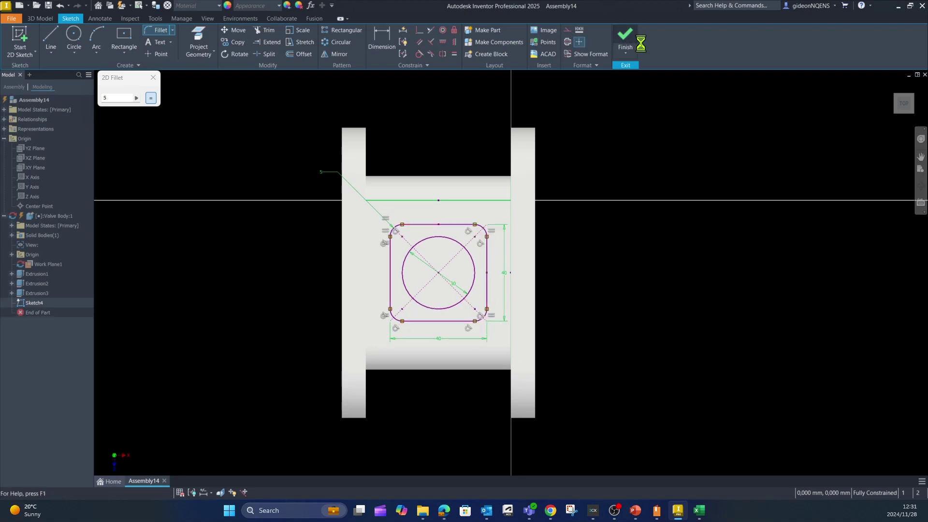
# - Finish the sketch and extrude the 30 mm circle as a cut 35 mm deep into the block
pyautogui.click(626, 36)
pyautogui.moveTo(704, 285)
pyautogui.keyDown('shift'); pyautogui.mouseDown(button='middle')
pyautogui.moveTo(694, 272)
pyautogui.moveTo(669, 275)
pyautogui.mouseUp(button='middle'); pyautogui.keyUp('shift')
pyautogui.click(51, 41)
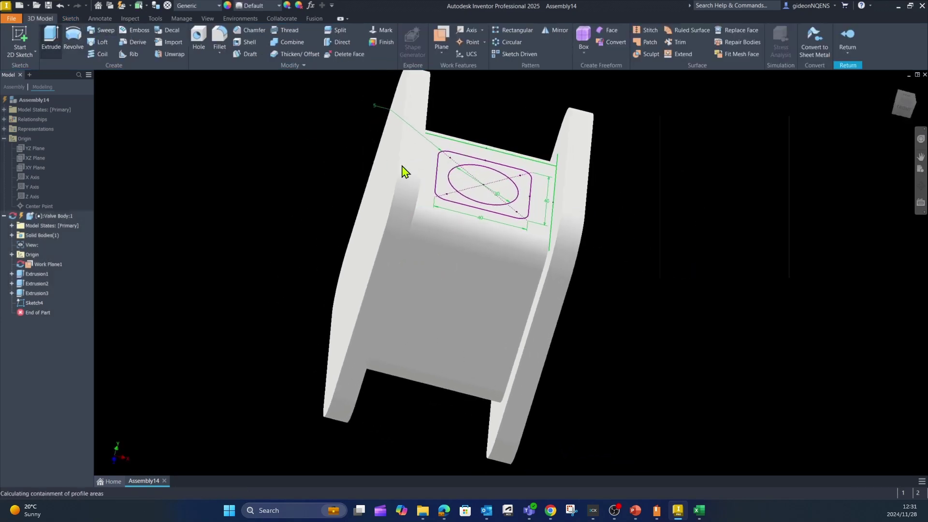
pyautogui.click(461, 182)
pyautogui.click(730, 239)
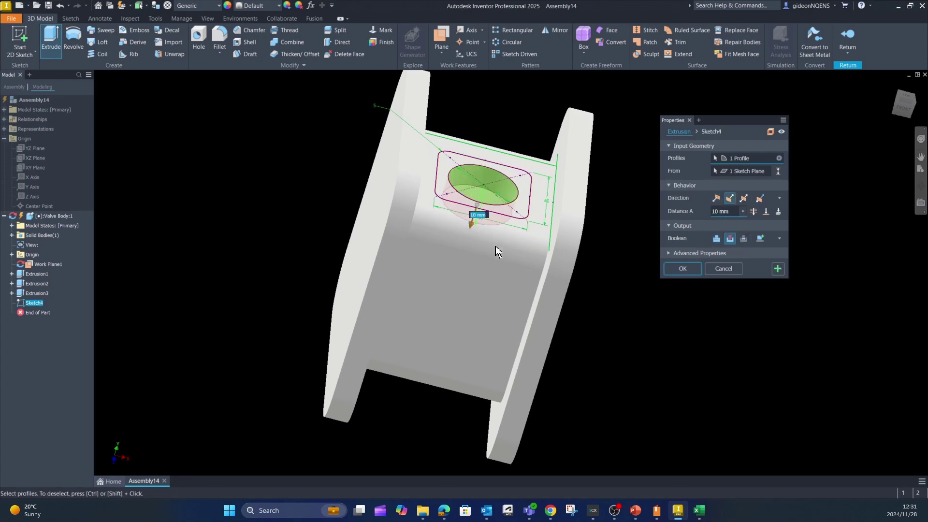
pyautogui.press('F4')
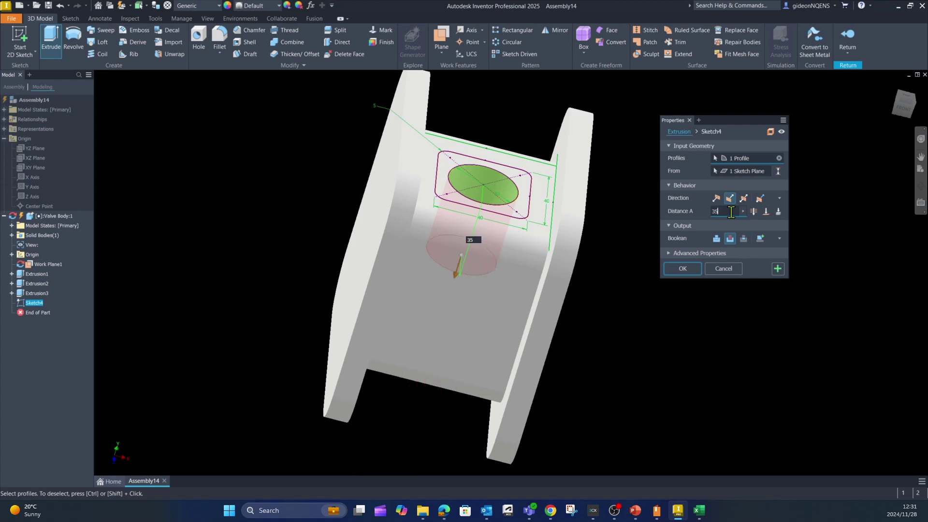
pyautogui.press('Return')
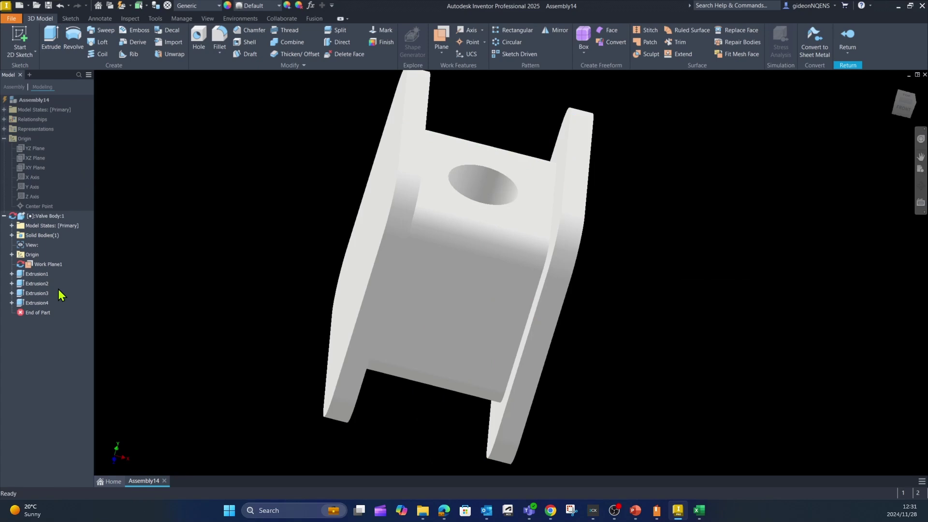
# - Share the hole's sketch and extrude the region between the circle and rounded square as a shallow cut into the block
pyautogui.click(12, 302)
pyautogui.rightClick(36, 311)
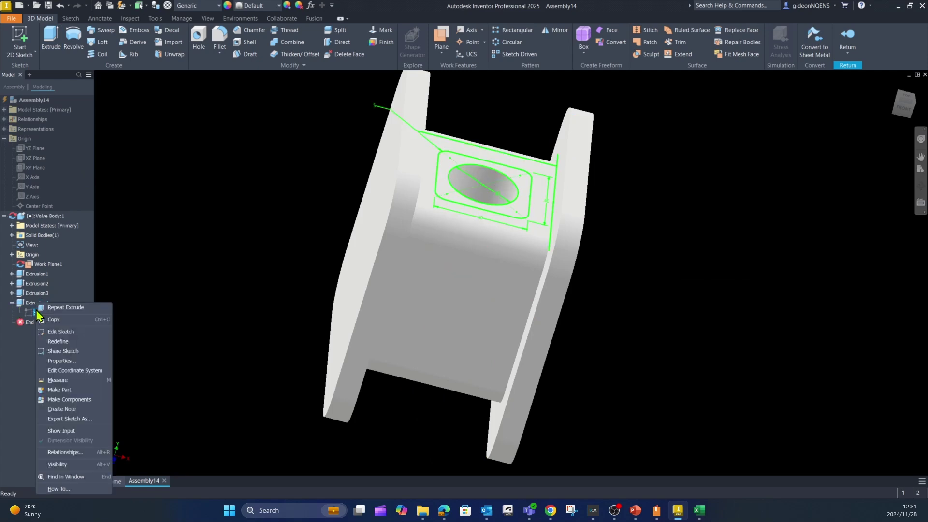
pyautogui.click(71, 351)
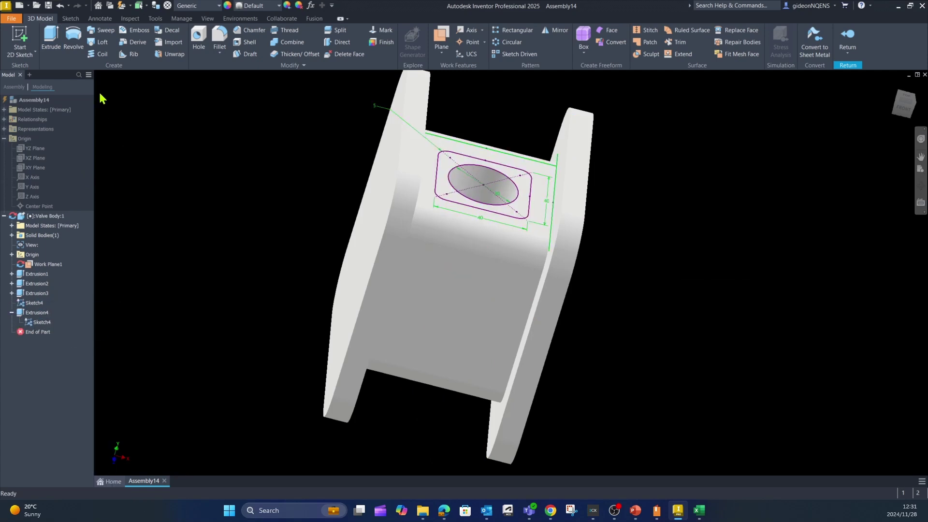
pyautogui.click(51, 37)
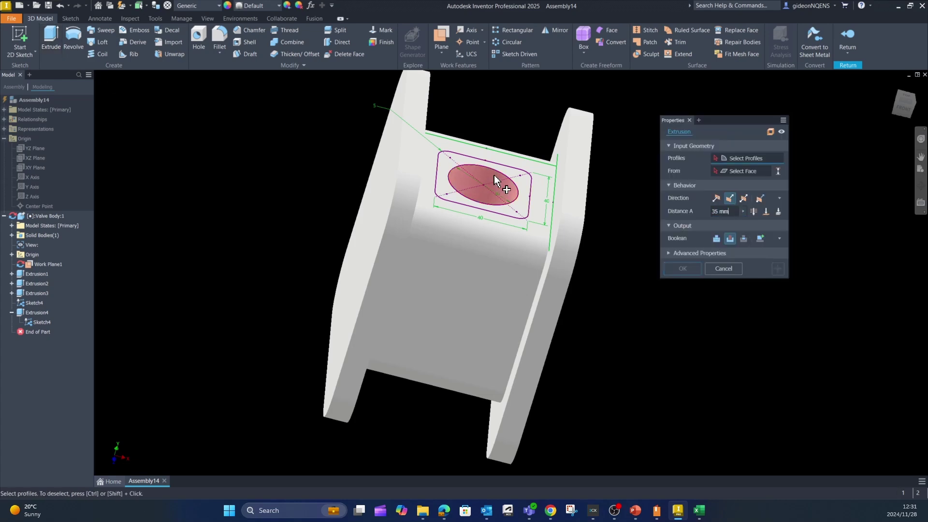
pyautogui.click(447, 161)
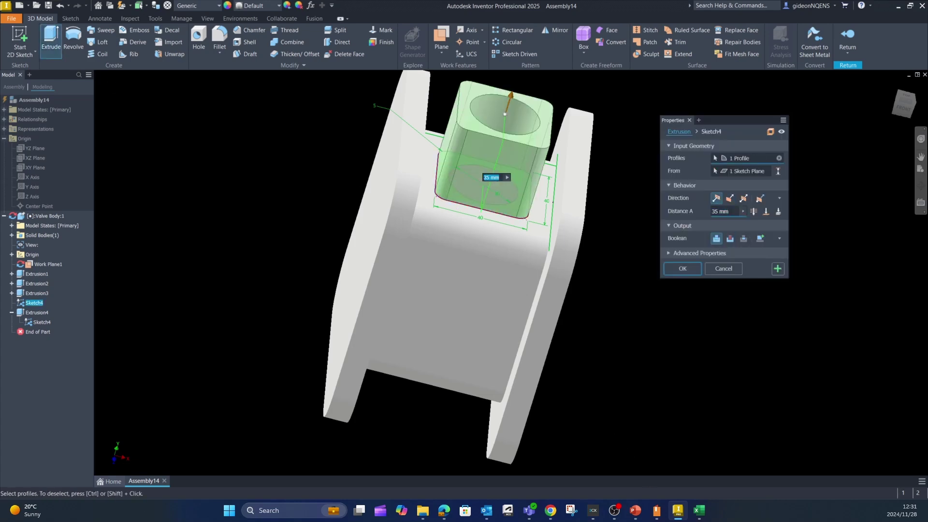
pyautogui.click(731, 238)
pyautogui.click(733, 211)
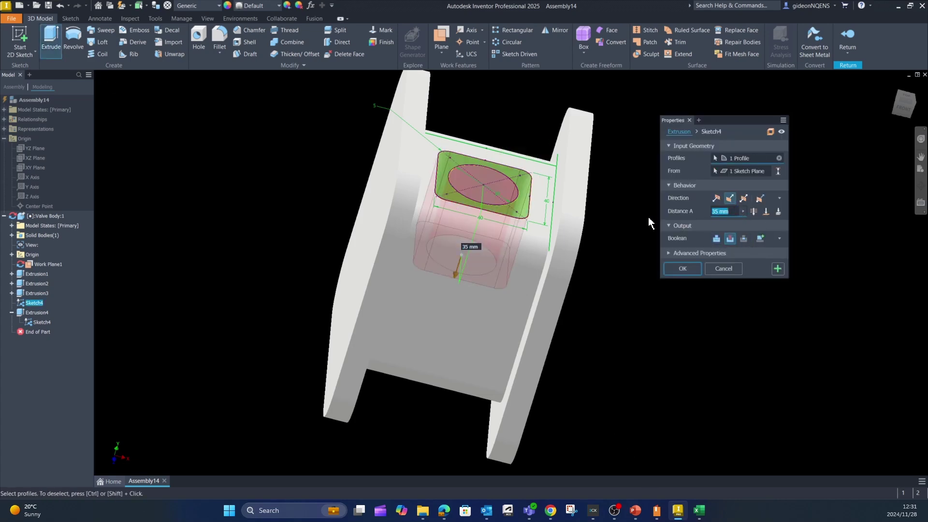
pyautogui.press('Return')
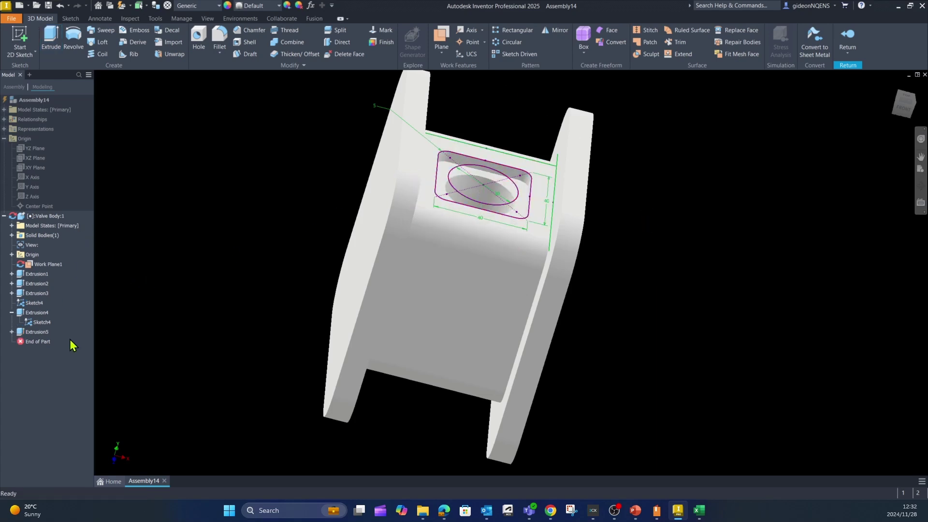
# - Turn off the visibility of the shared sketch on the block's upper face
pyautogui.rightClick(34, 303)
pyautogui.click(71, 465)
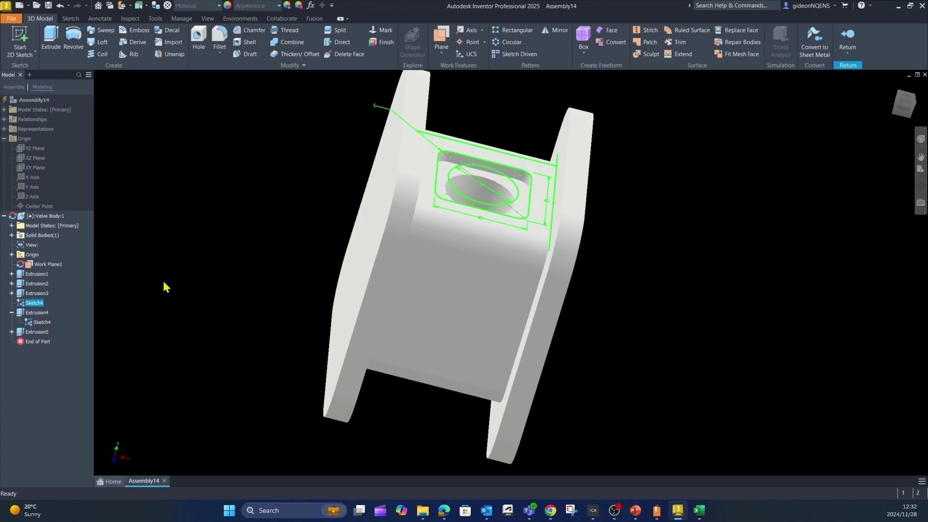
pyautogui.click(42, 323)
pyautogui.rightClick(42, 323)
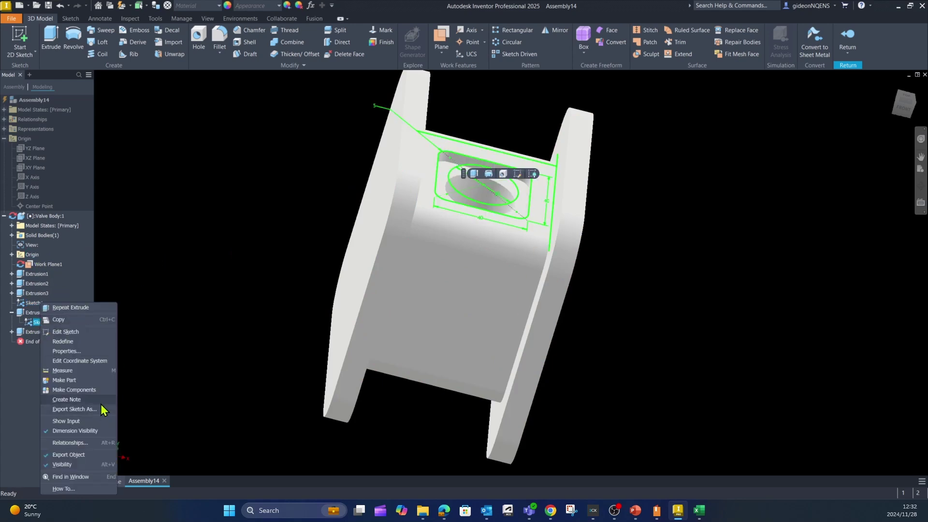
pyautogui.click(33, 303)
pyautogui.rightClick(33, 303)
pyautogui.click(74, 324)
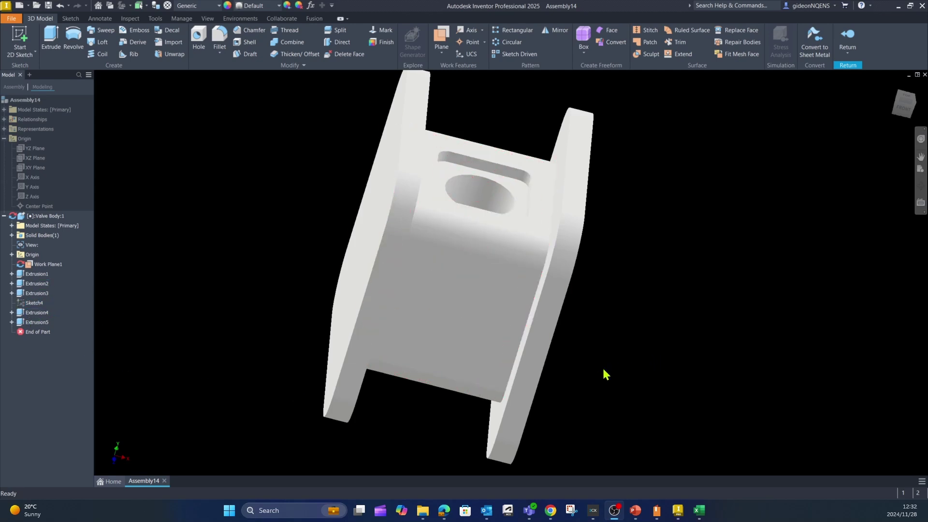
pyautogui.scroll(-3, 612, 364)
pyautogui.keyDown('shift'); pyautogui.moveTo(617, 358); pyautogui.dragTo(480, 323, button='middle'); pyautogui.keyUp('shift')
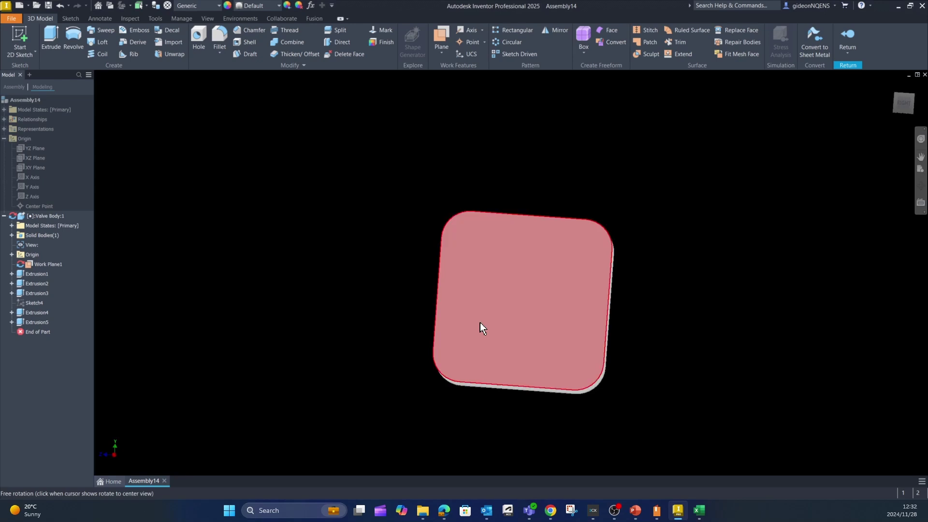
# - Start a sketch on the outer face of the flange and draw a circle about 79 mm in diameter at its centre
pyautogui.click(19, 36)
pyautogui.click(543, 259)
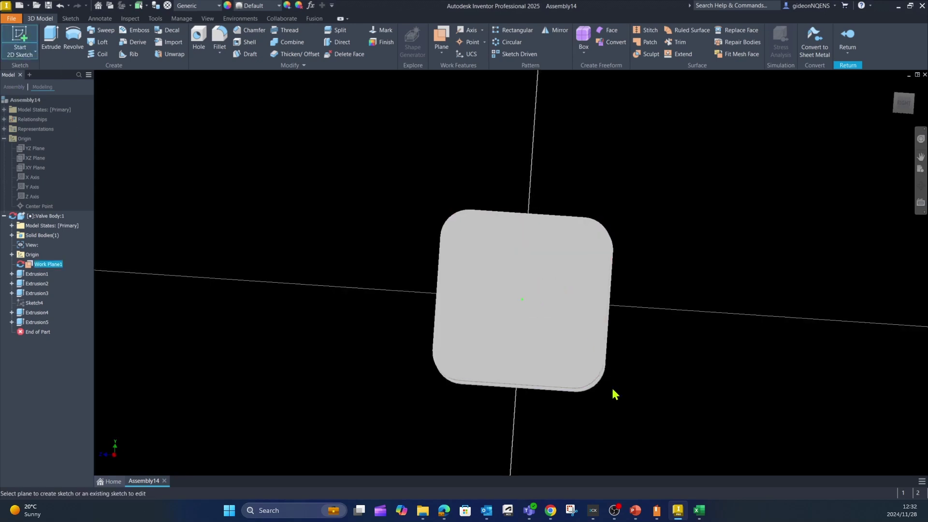
pyautogui.click(74, 35)
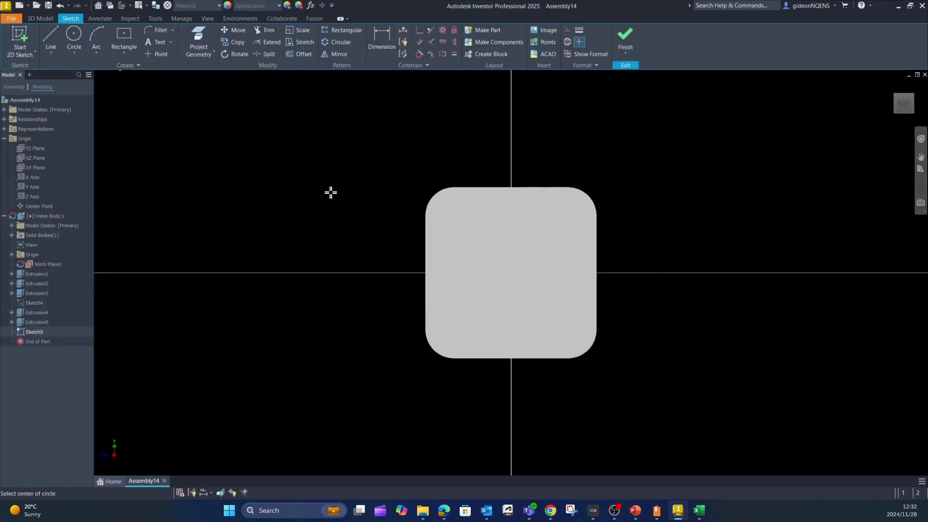
pyautogui.click(506, 272)
pyautogui.click(543, 305)
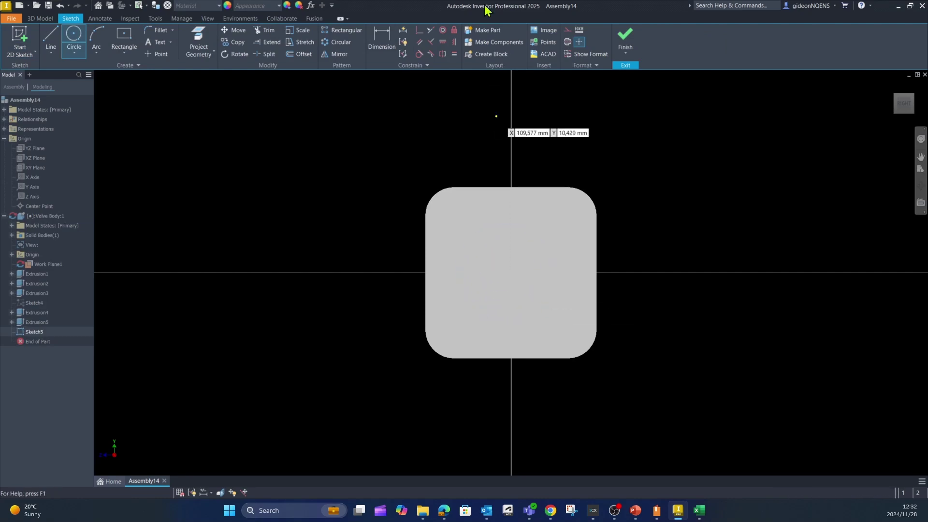
pyautogui.moveTo(559, 404)
pyautogui.keyDown('shift'); pyautogui.mouseDown(button='middle')
pyautogui.moveTo(736, 427)
pyautogui.moveTo(574, 402)
pyautogui.mouseUp(button='middle'); pyautogui.keyUp('shift')
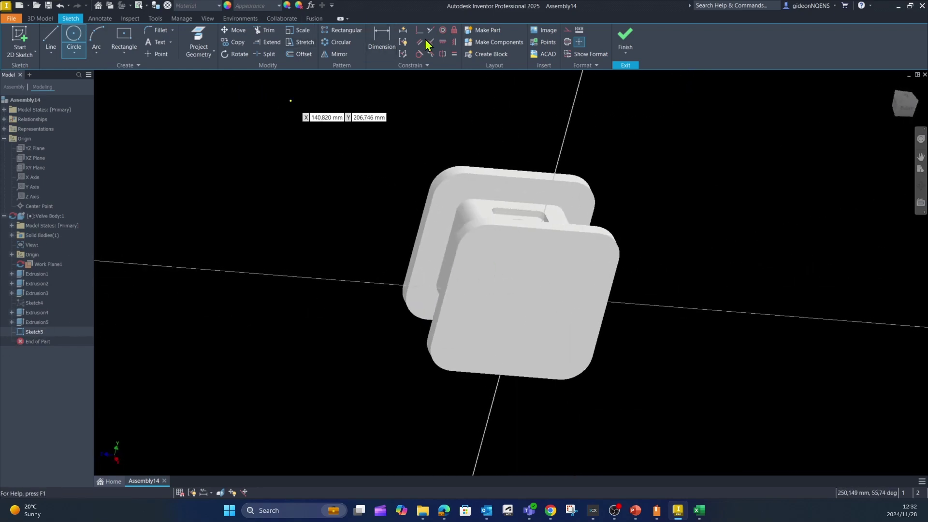
pyautogui.click(455, 41)
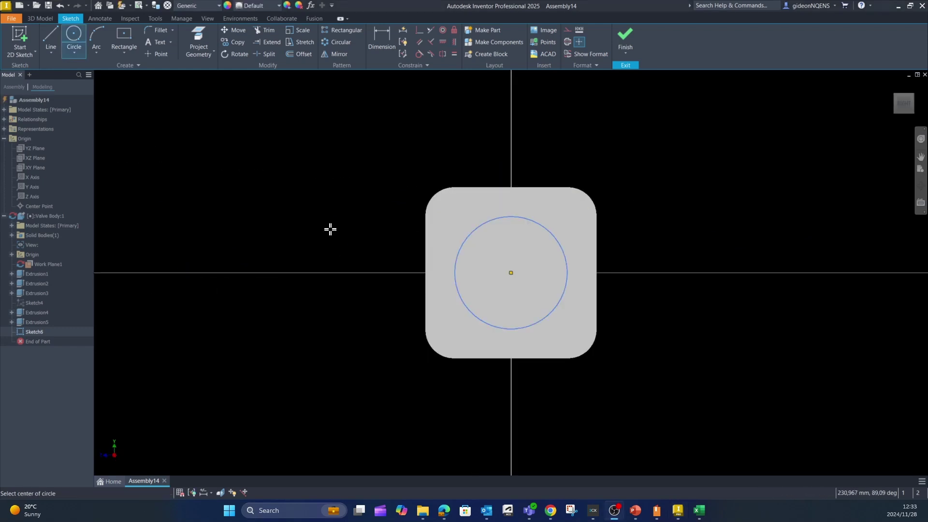
# - Align the circle's centre with the midpoints of two adjacent flange edges using the Vertical and Horizontal constraints
pyautogui.click(454, 42)
pyautogui.click(512, 275)
pyautogui.click(426, 273)
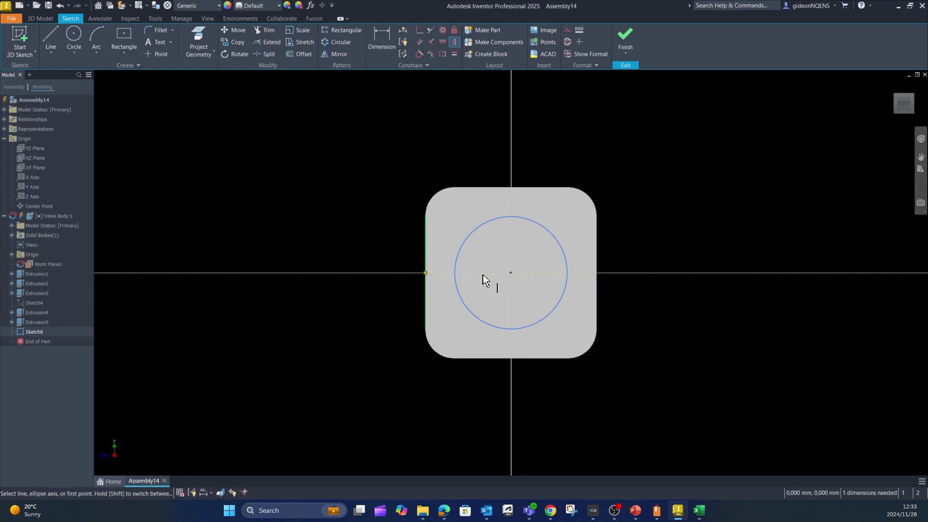
pyautogui.click(443, 42)
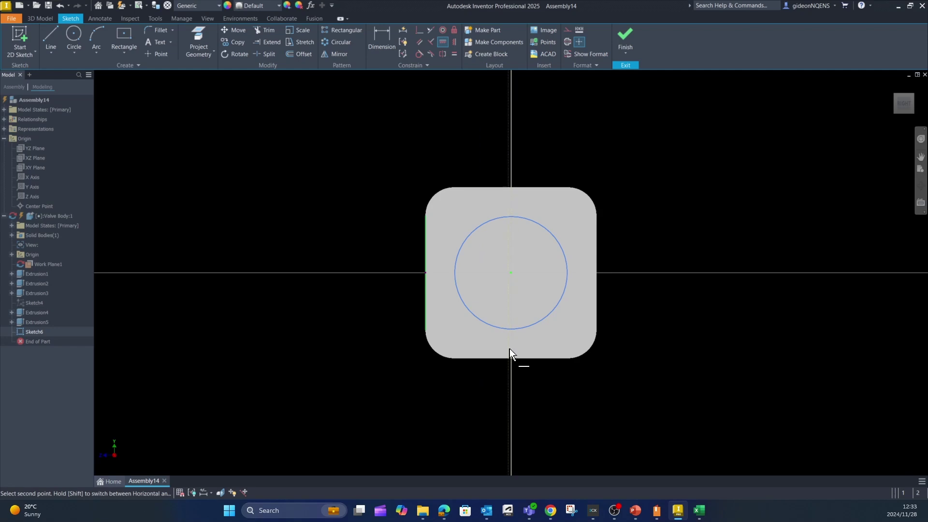
# - Dimension the circle on the flange face and set its diameter to 70 mm
pyautogui.press('d')
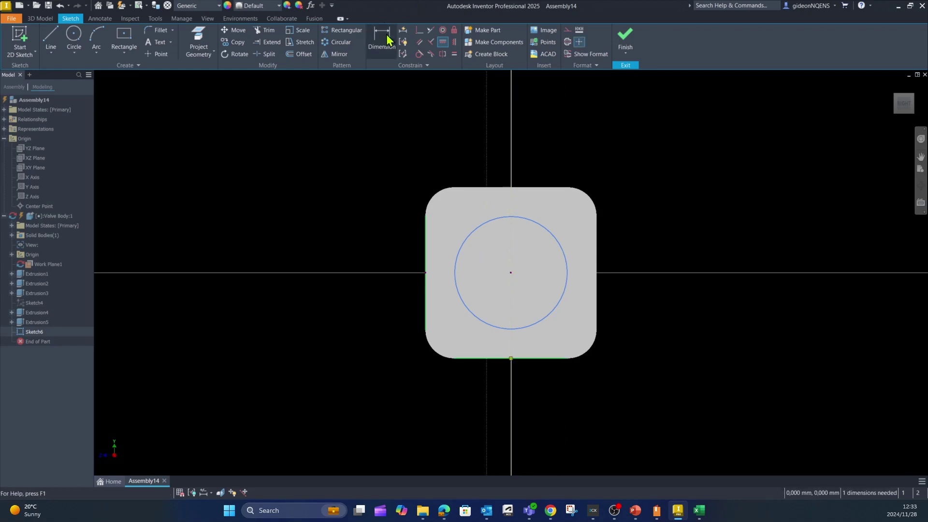
pyautogui.click(556, 241)
pyautogui.click(703, 145)
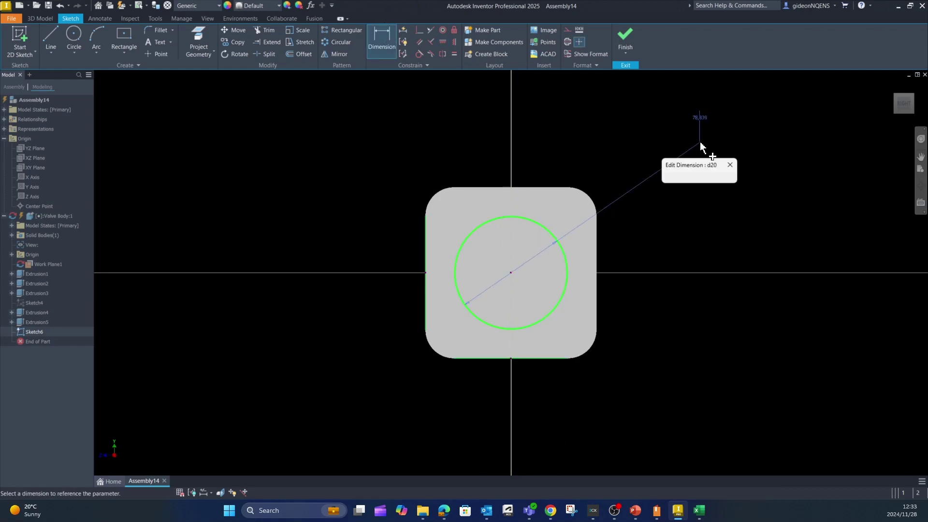
pyautogui.write('70')
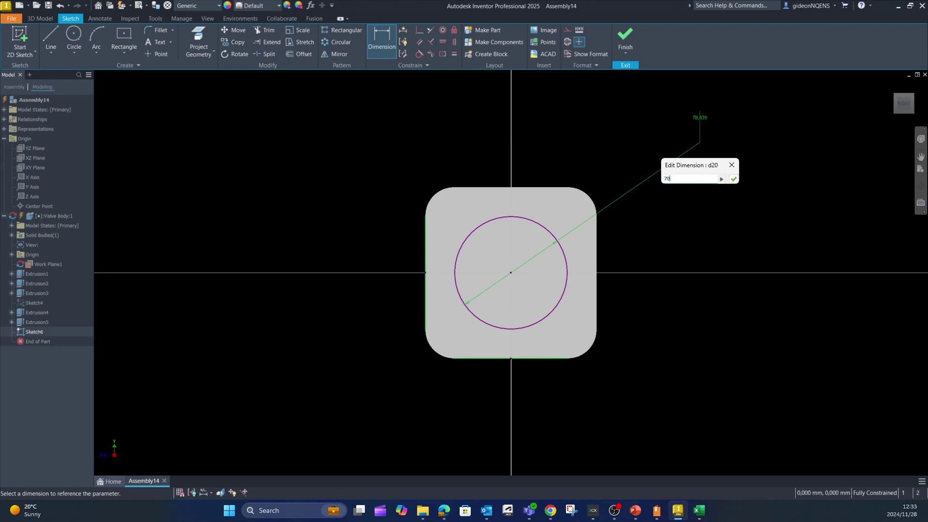
pyautogui.press('Return')
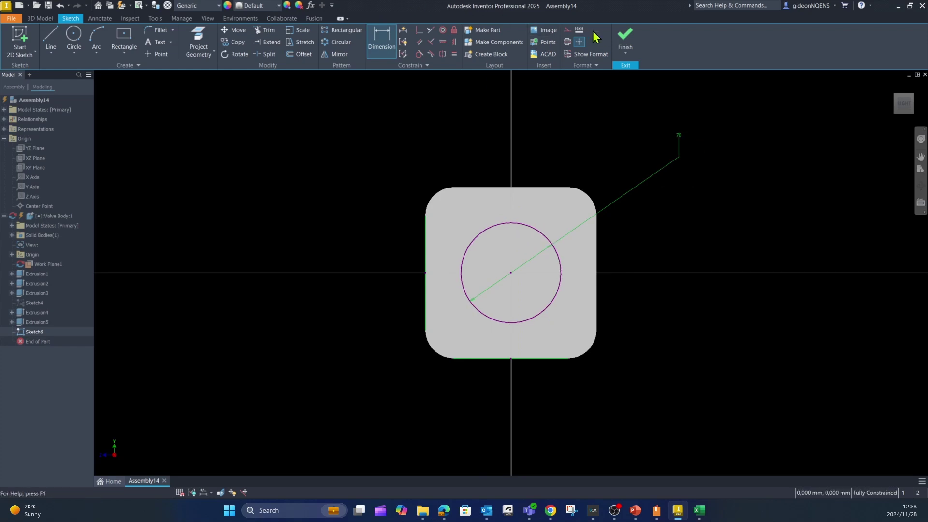
# - Finish the sketch and extrude the 70 mm circle as a cut through the body up to the opposite flange's outer face
pyautogui.click(625, 40)
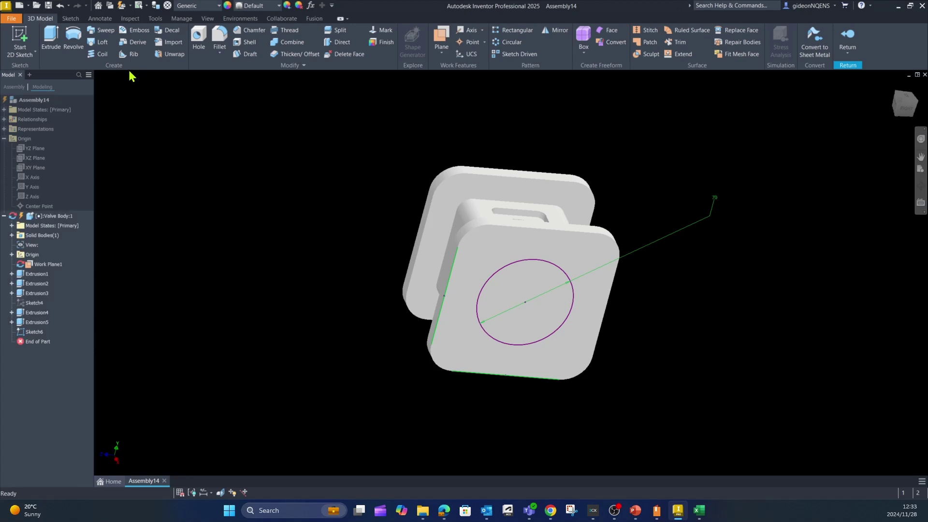
pyautogui.click(50, 39)
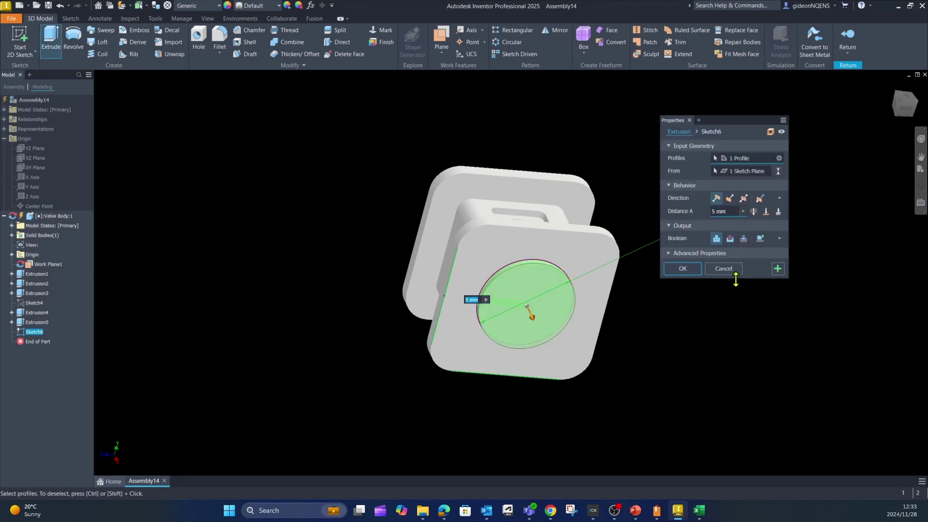
pyautogui.click(730, 238)
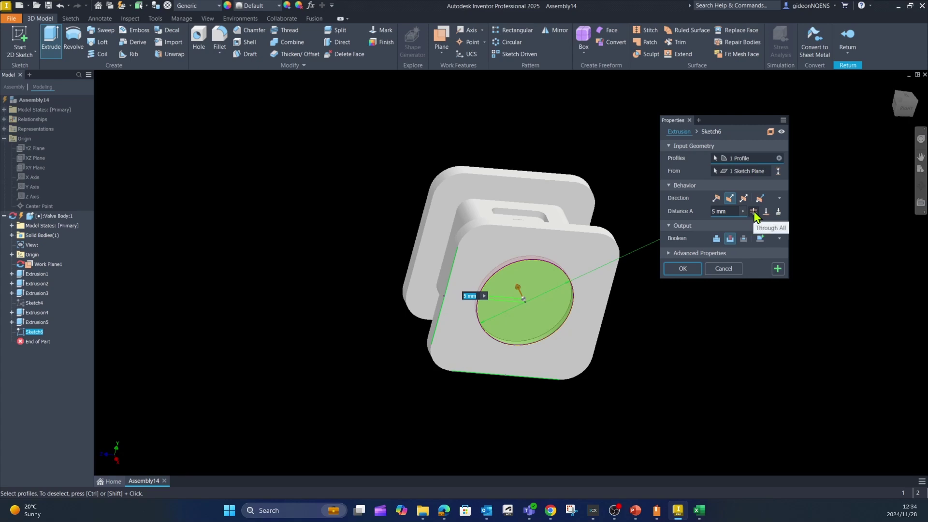
pyautogui.click(766, 211)
pyautogui.keyDown('shift'); pyautogui.moveTo(335, 332); pyautogui.dragTo(435, 369, button='middle'); pyautogui.keyUp('shift')
pyautogui.click(499, 263)
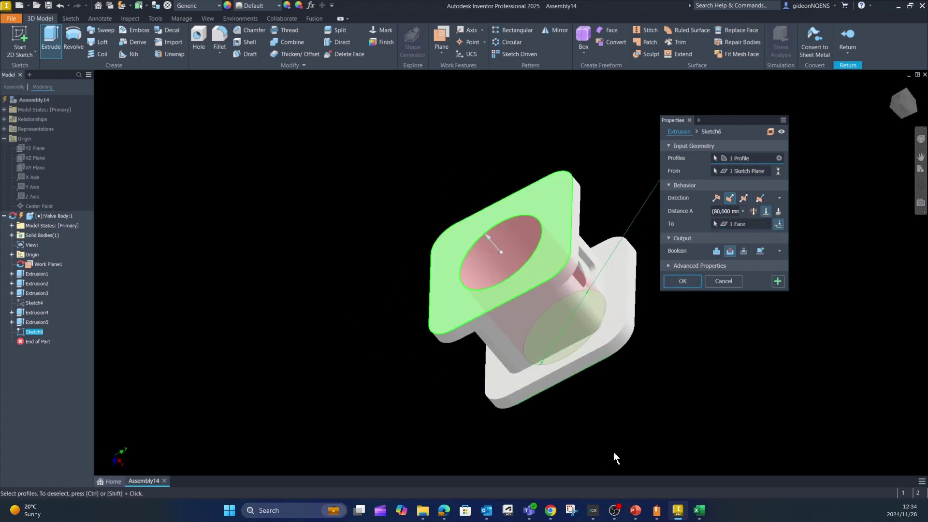
pyautogui.click(682, 281)
# - Update the model, return from editing the Valve Body to the assembly, and collapse the part and Origin entries in the browser
pyautogui.keyDown('shift'); pyautogui.moveTo(655, 413); pyautogui.dragTo(350, 349, button='middle'); pyautogui.keyUp('shift')
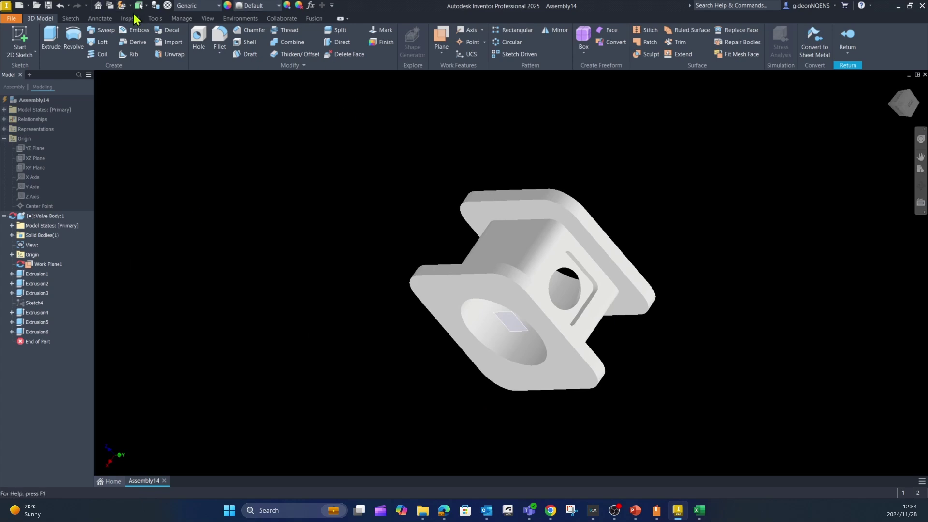
pyautogui.click(123, 5)
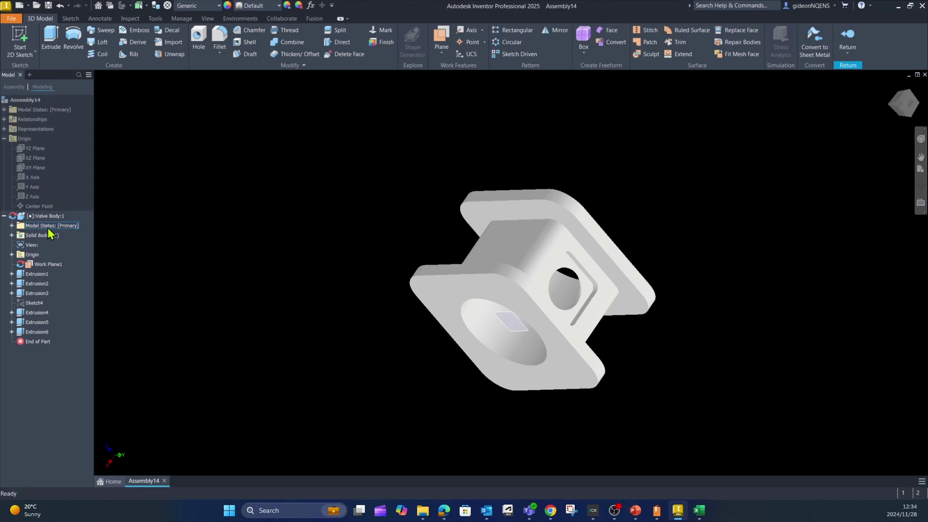
pyautogui.click(5, 216)
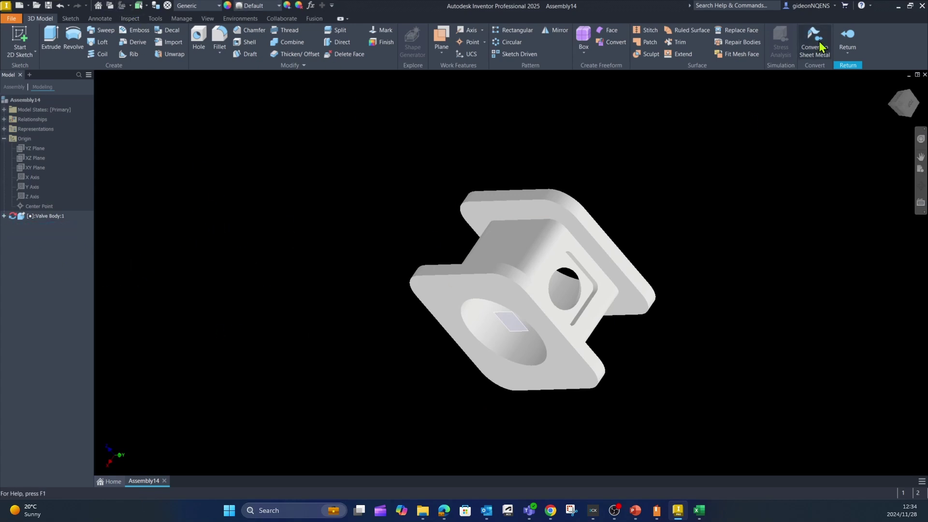
pyautogui.click(850, 38)
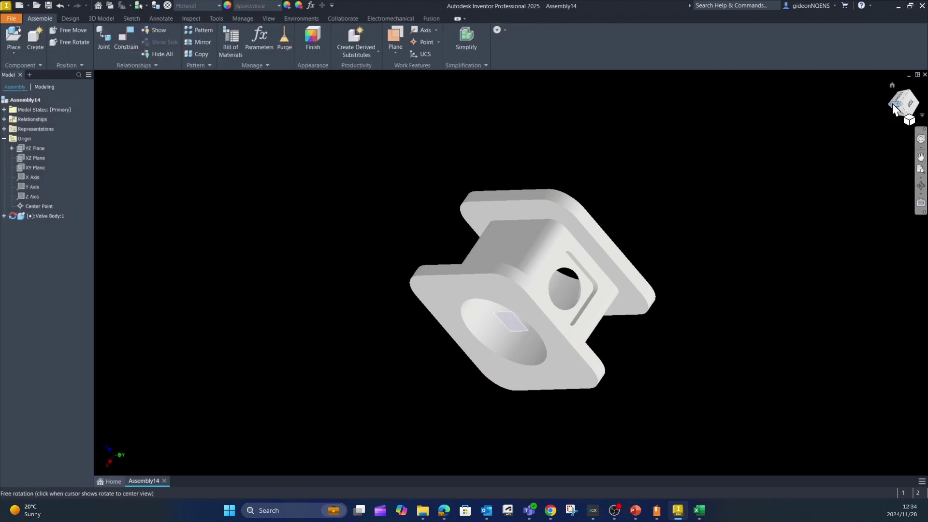
pyautogui.click(4, 139)
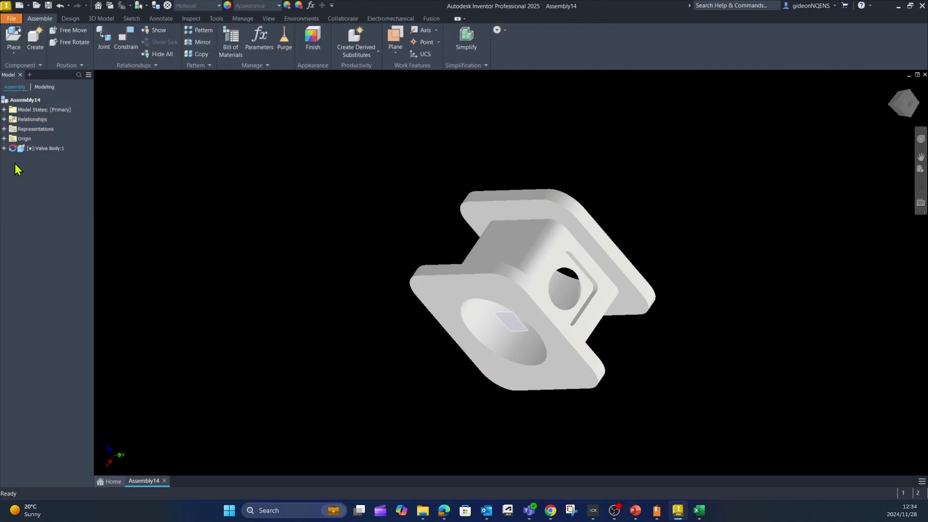
pyautogui.click(907, 94)
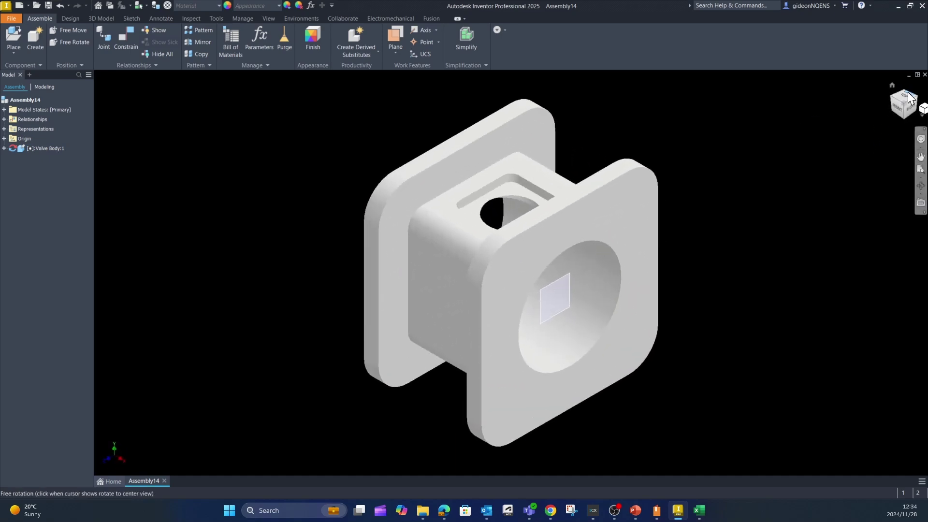
pyautogui.moveTo(716, 383)
pyautogui.mouseDown()
pyautogui.moveTo(742, 353)
pyautogui.moveTo(806, 328)
pyautogui.moveTo(876, 379)
pyautogui.moveTo(868, 392)
pyautogui.moveTo(833, 390)
pyautogui.mouseUp()
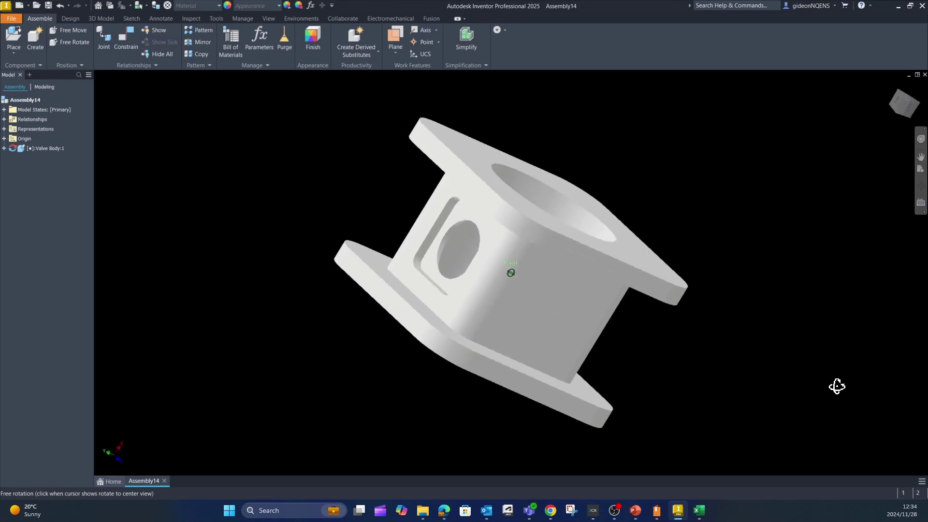
pyautogui.press('Escape')
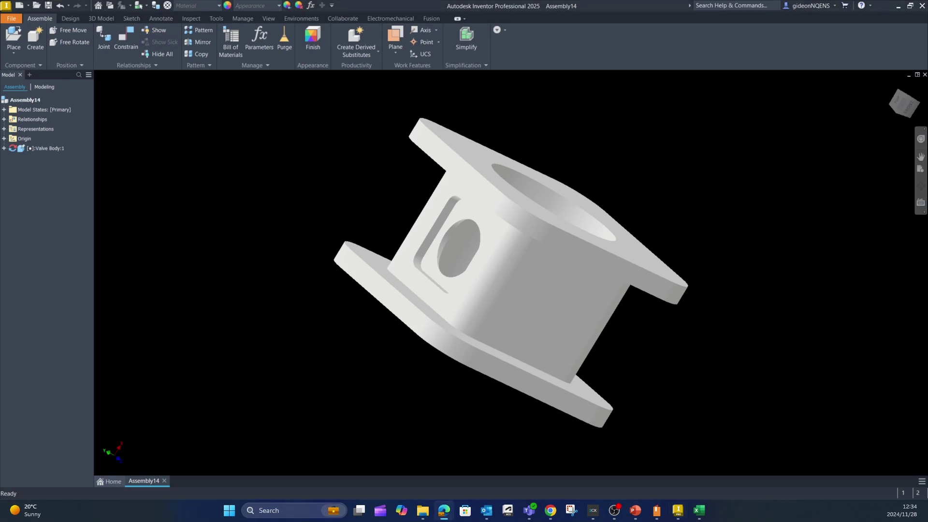
# - Create an in-place component named Flange from the metric Standard (mm).ipt template, placed on the assembly's YZ plane
pyautogui.click(33, 44)
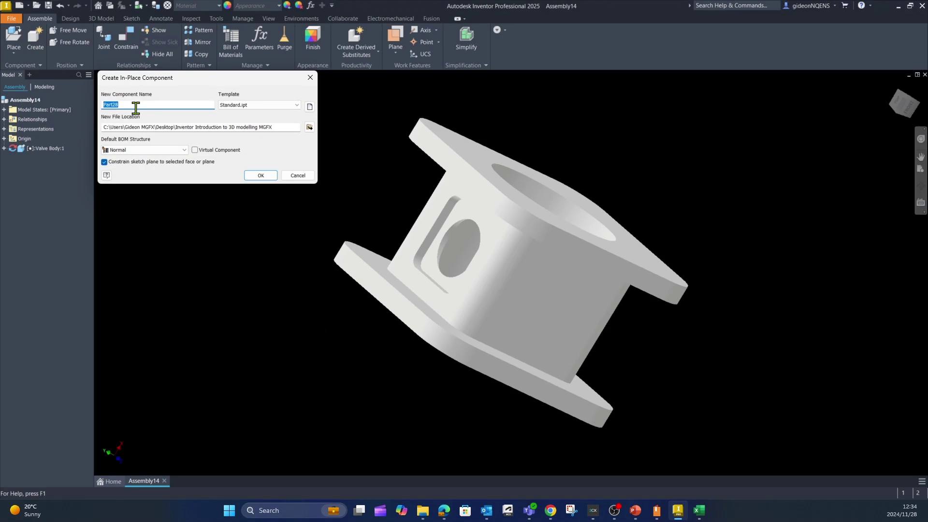
pyautogui.write('Flange')
pyautogui.click(310, 106)
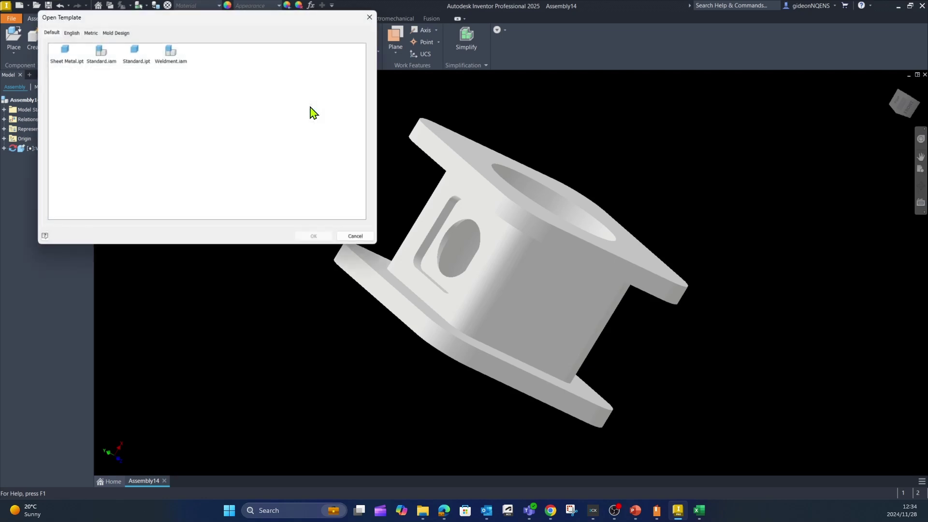
pyautogui.click(91, 33)
pyautogui.click(205, 82)
pyautogui.doubleClick(205, 82)
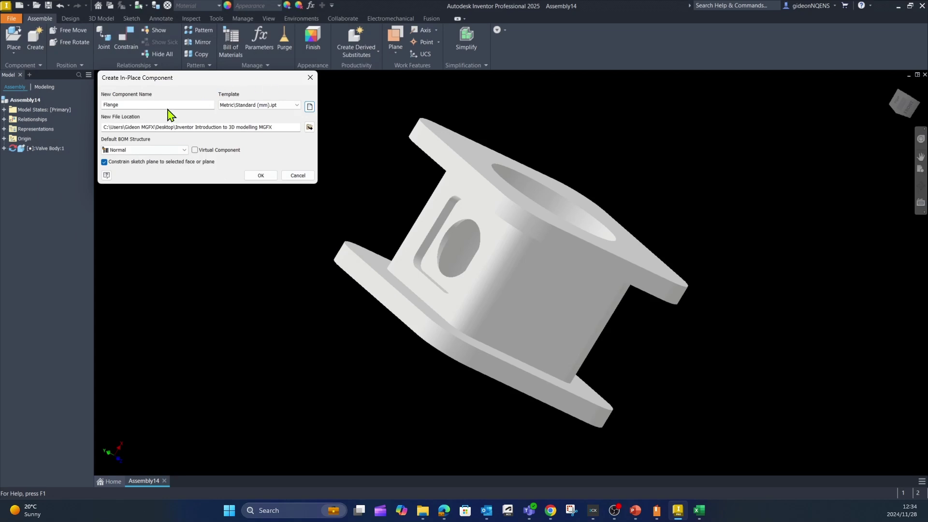
pyautogui.click(261, 176)
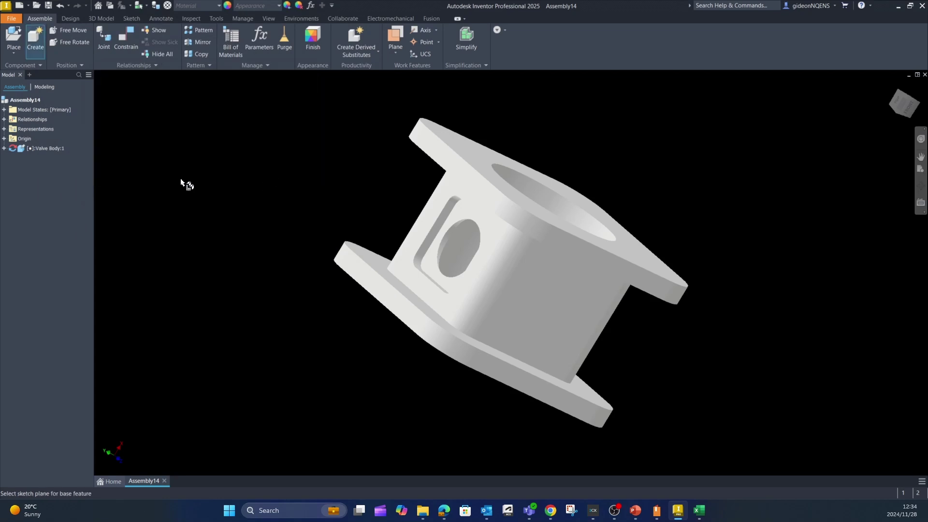
pyautogui.click(3, 139)
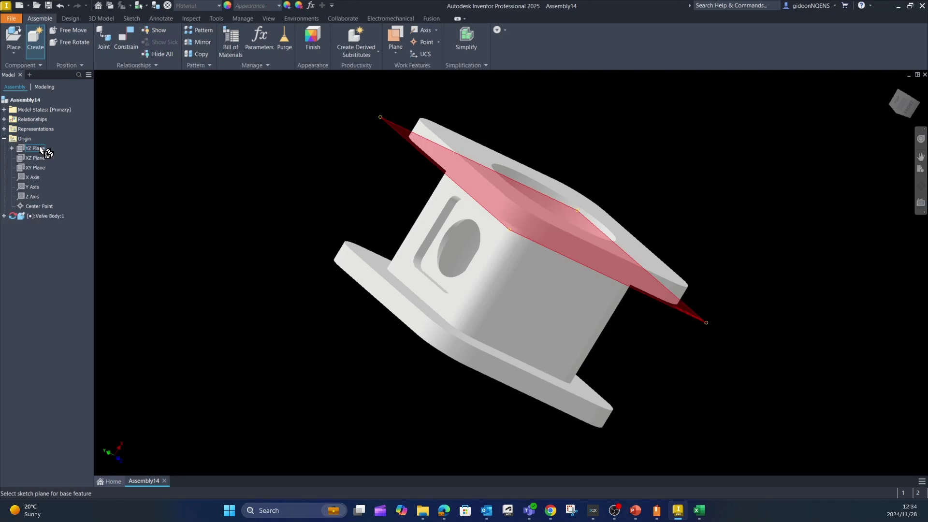
pyautogui.click(31, 150)
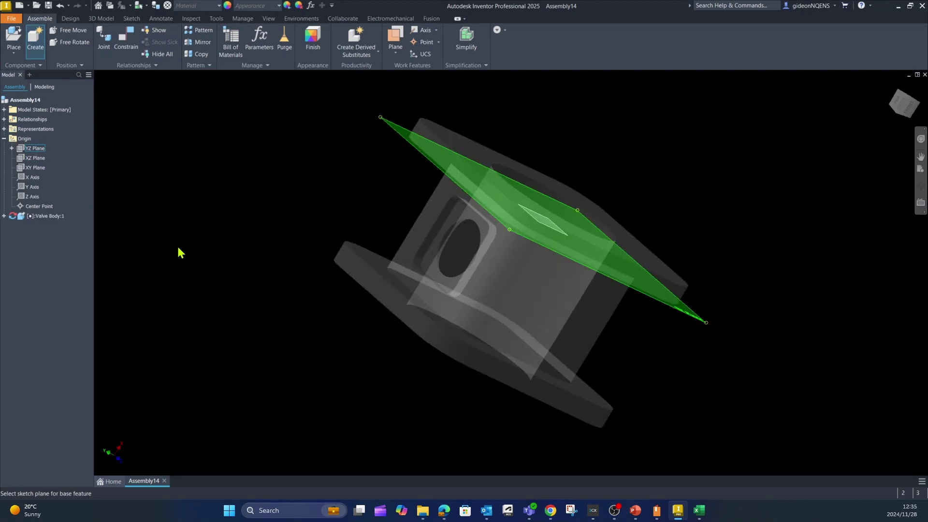
# - Start a sketch in the Flange part and project the four straight edges and four corner arcs of the Valve Body's flange outline
pyautogui.click(20, 36)
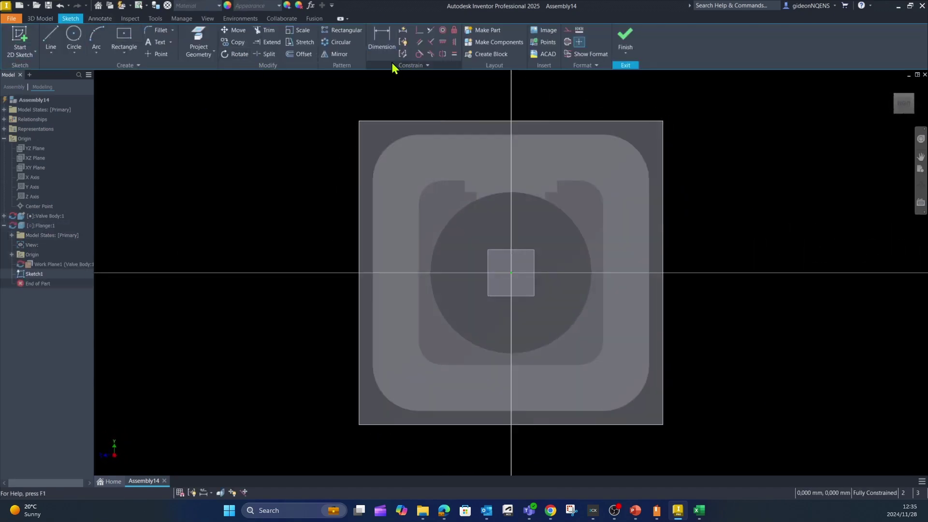
pyautogui.click(198, 38)
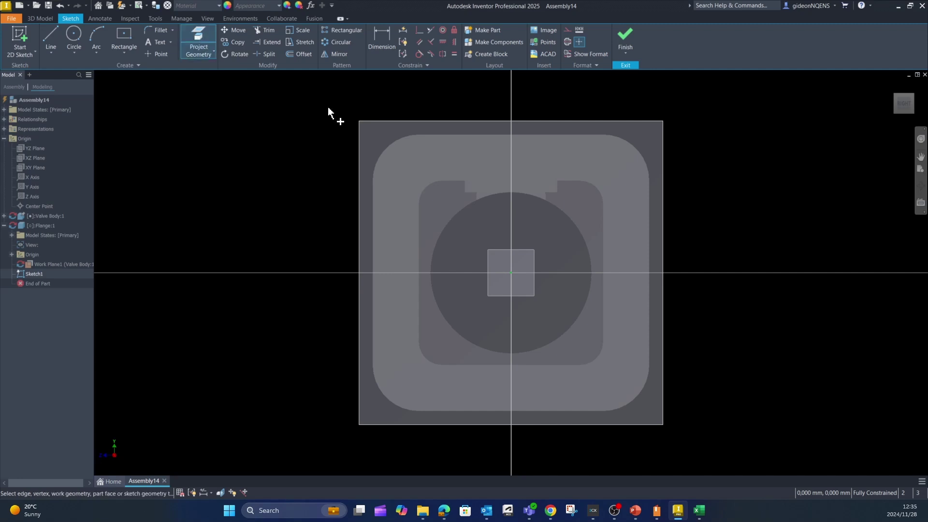
pyautogui.click(448, 137)
pyautogui.click(404, 140)
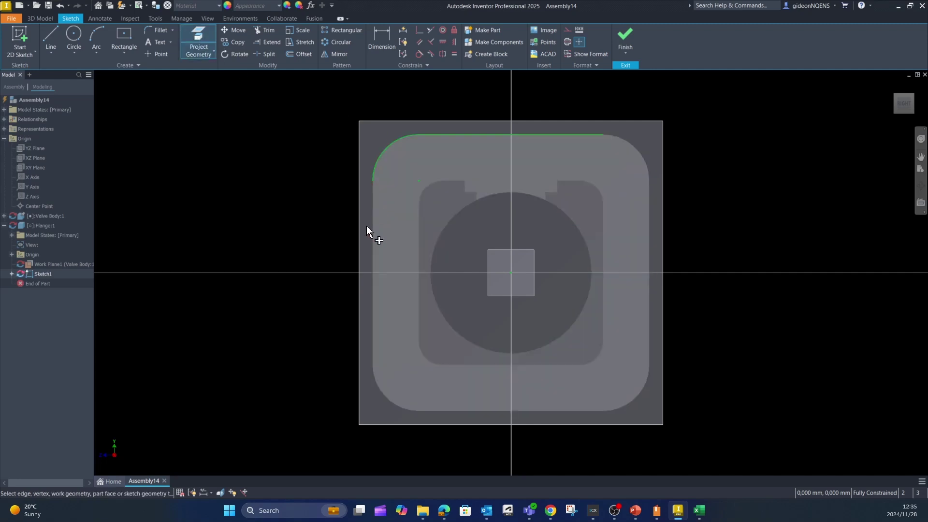
pyautogui.click(373, 237)
pyautogui.click(386, 399)
pyautogui.click(437, 411)
pyautogui.click(647, 380)
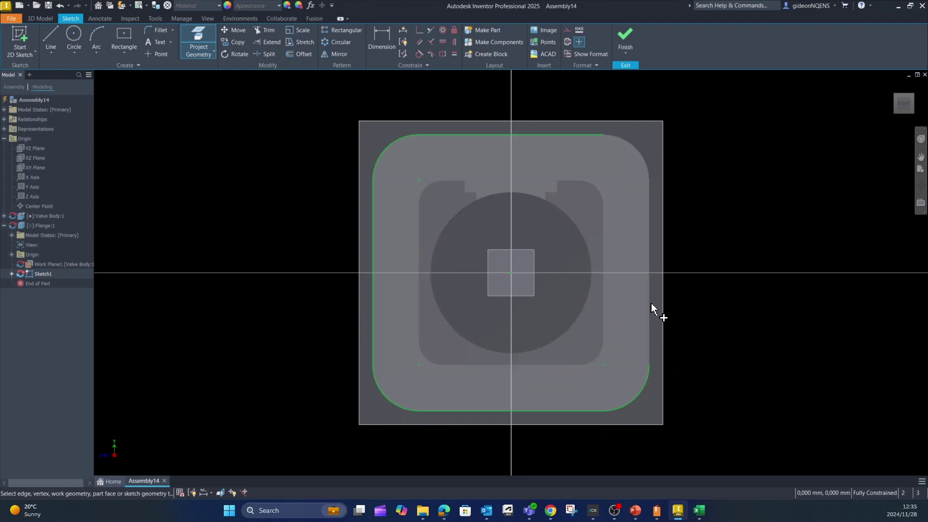
pyautogui.click(650, 309)
pyautogui.click(636, 156)
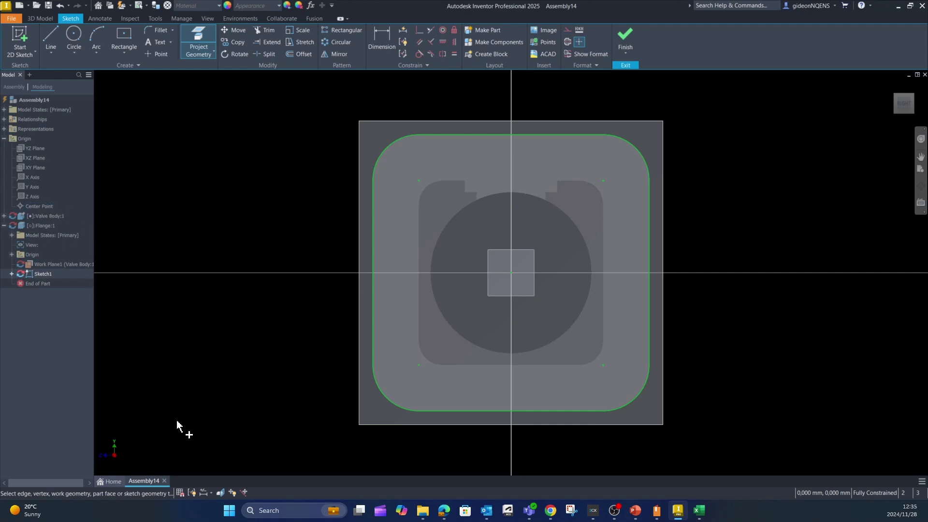
# - Draw an eight-sided polygon centred on the origin point and align its upper edge's midpoint vertically with the centre
pyautogui.click(126, 56)
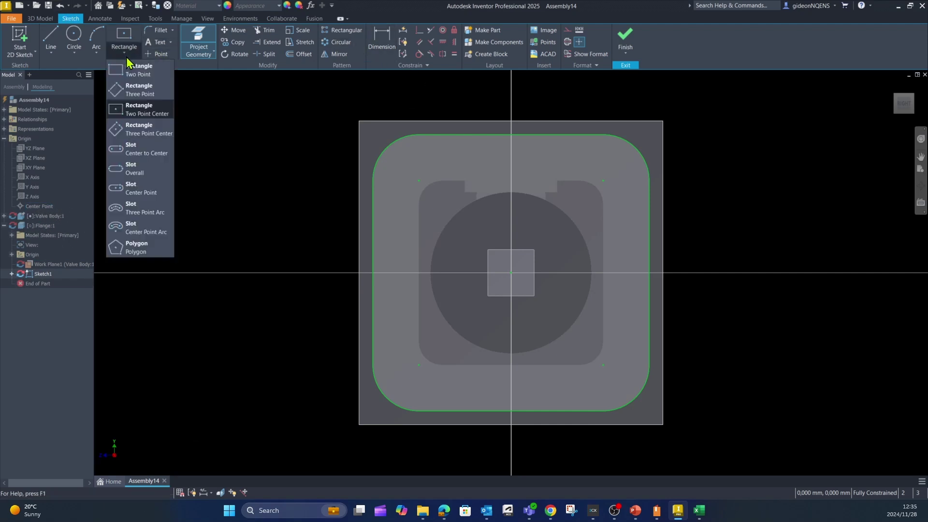
pyautogui.click(137, 246)
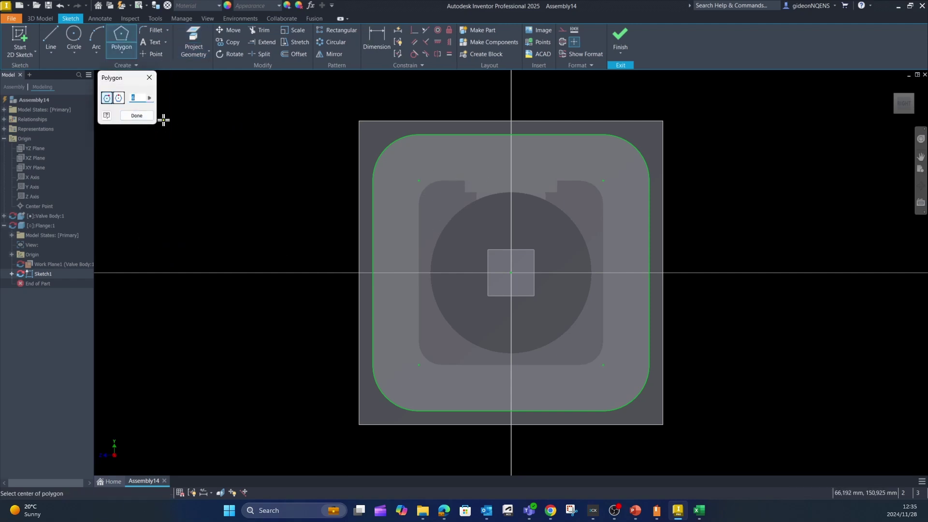
pyautogui.click(511, 273)
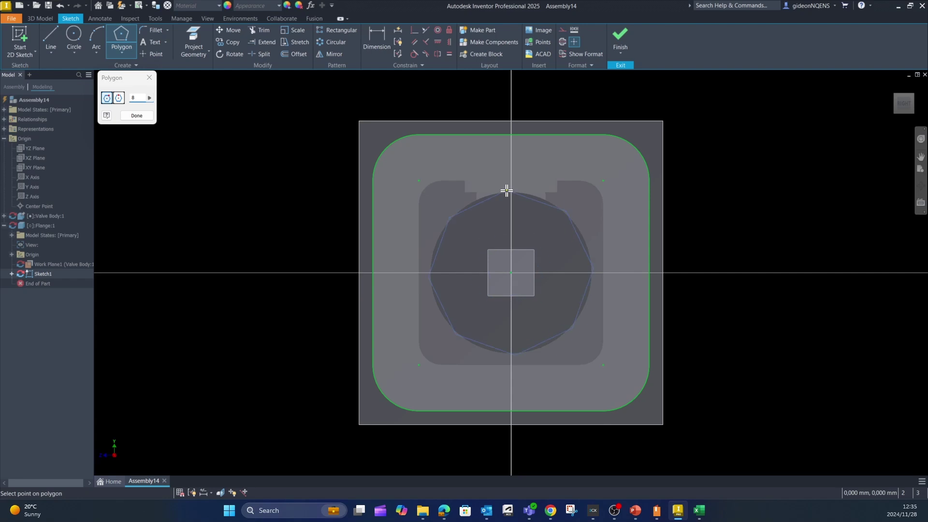
pyautogui.click(551, 181)
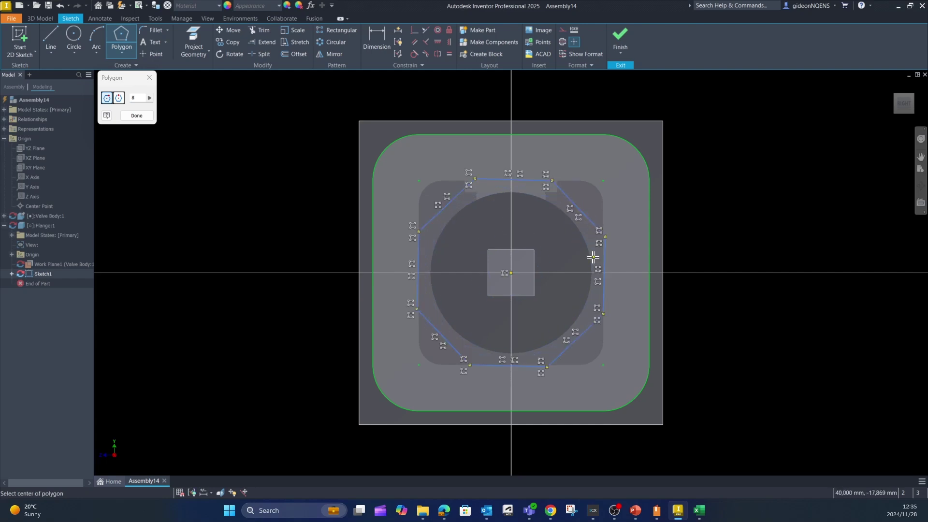
pyautogui.click(446, 44)
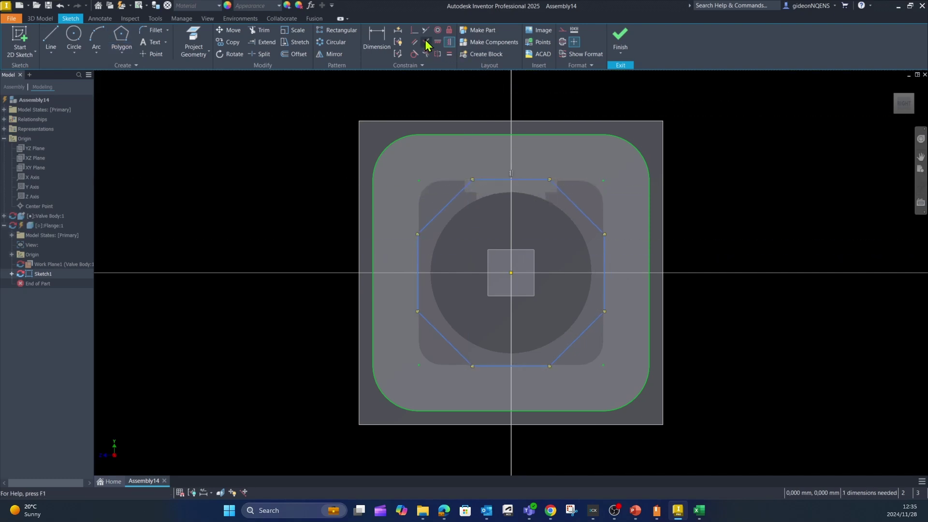
# - Dimension the octagon's upper edge to 40 mm and finish the sketch
pyautogui.click(382, 47)
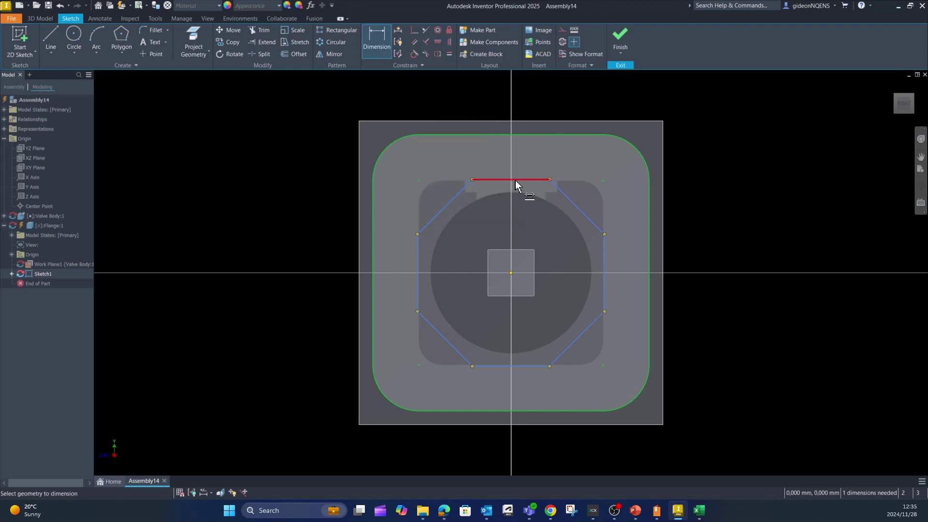
pyautogui.click(518, 178)
pyautogui.click(504, 95)
pyautogui.write('40')
pyautogui.press('Return')
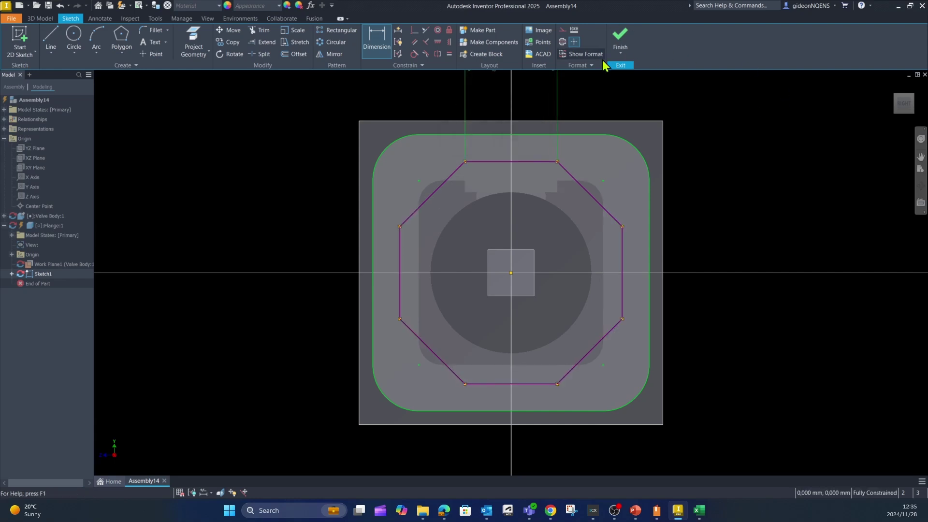
pyautogui.click(620, 39)
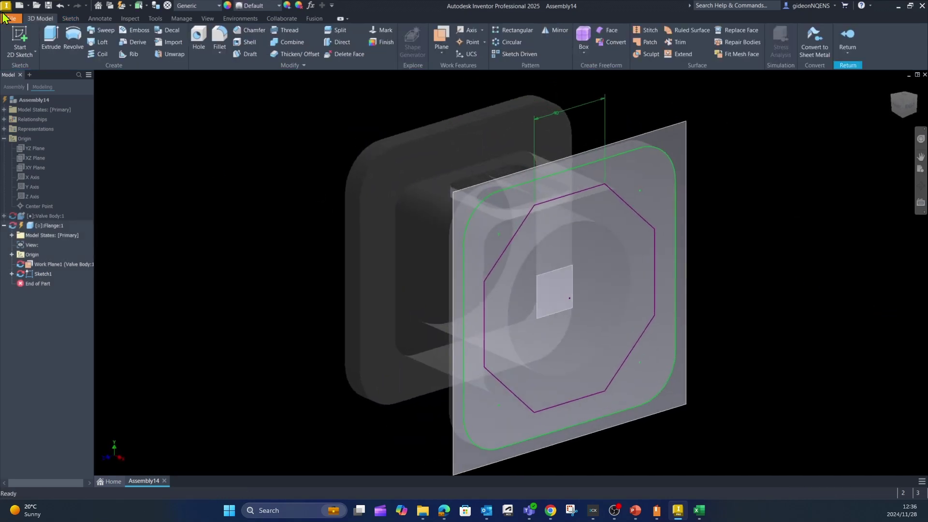
pyautogui.click(51, 39)
pyautogui.click(532, 223)
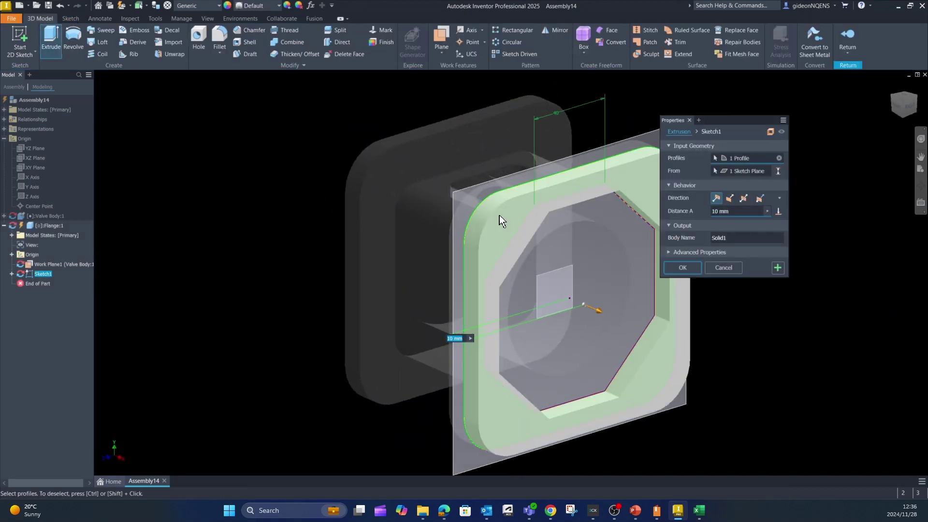
pyautogui.click(642, 305)
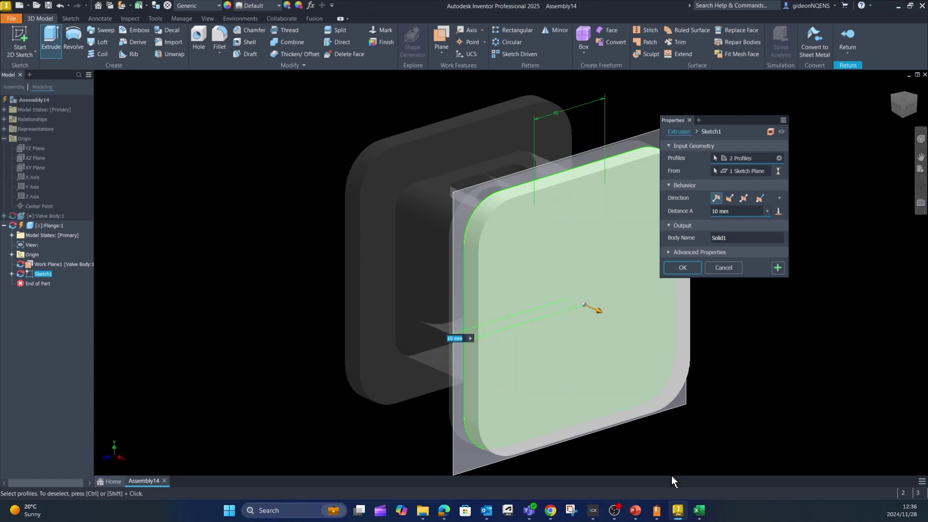
pyautogui.click(724, 268)
# - Extrude the region between the flange outline and the octagon by 40 mm, and return to the assembly
pyautogui.click(51, 41)
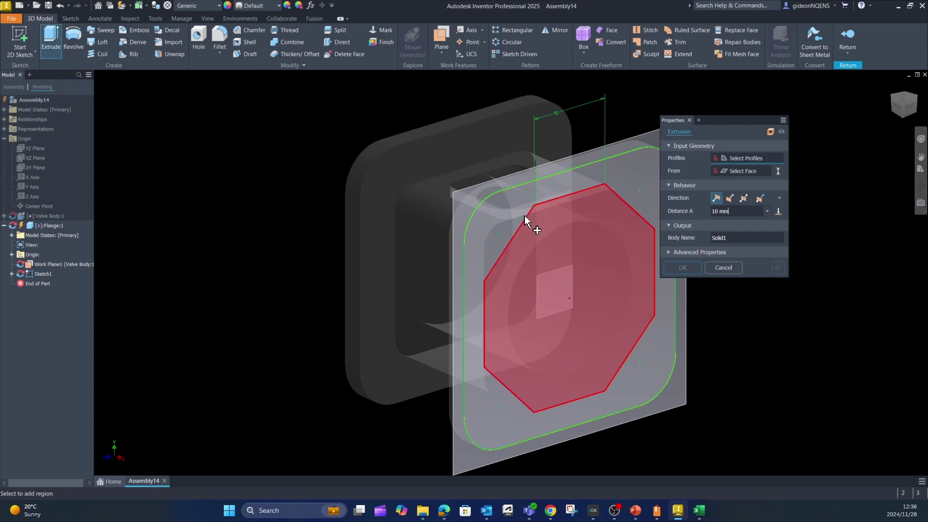
pyautogui.click(500, 216)
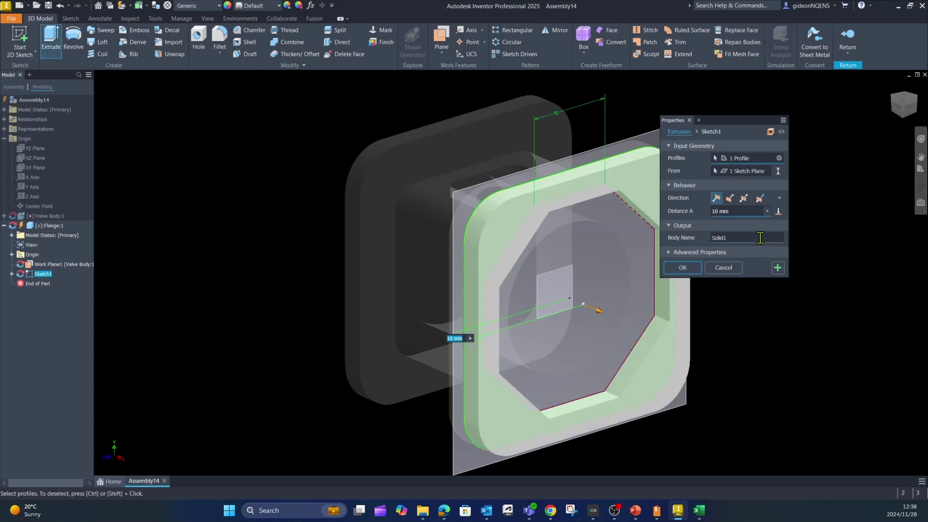
pyautogui.moveTo(599, 317); pyautogui.dragTo(696, 355)
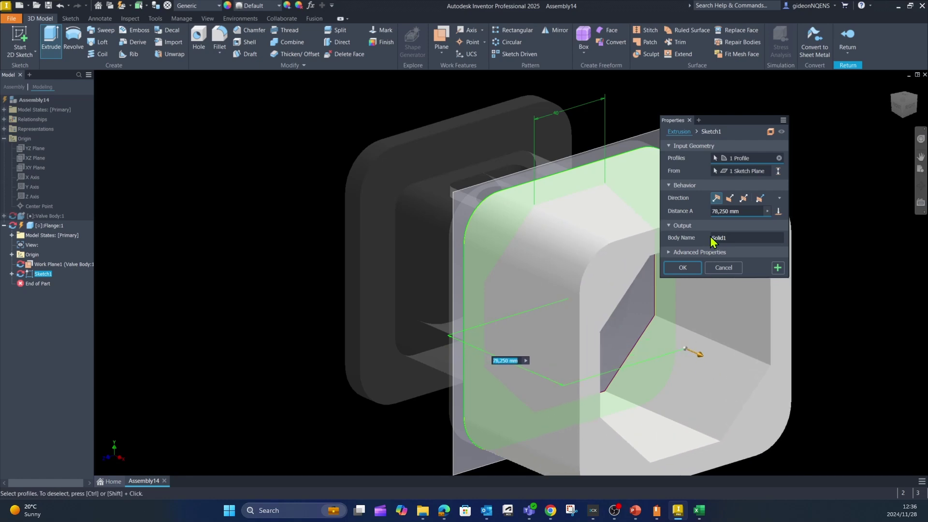
pyautogui.click(745, 213)
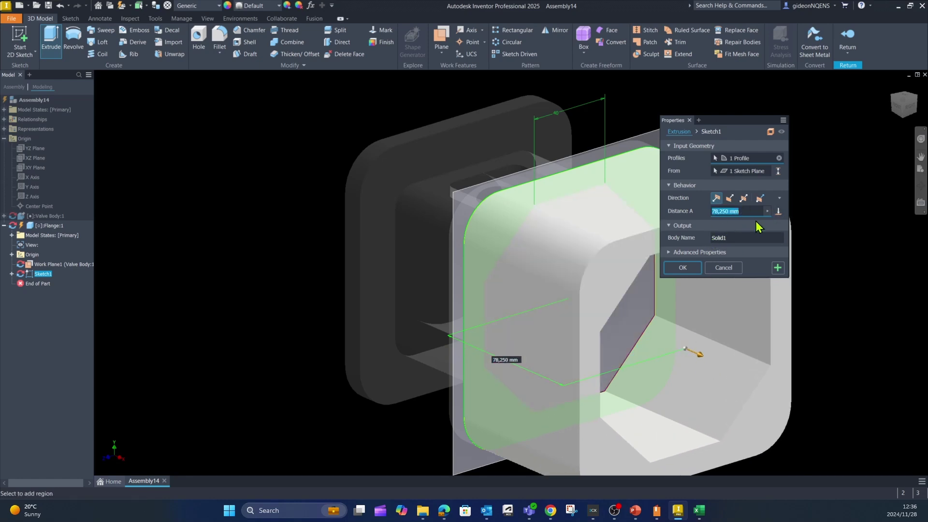
pyautogui.write('40')
pyautogui.press('Return')
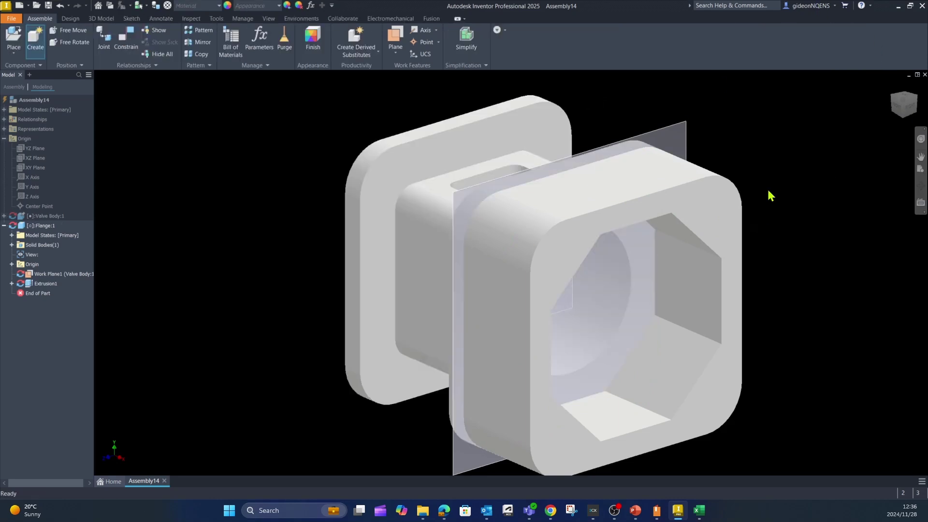
pyautogui.keyDown('shift'); pyautogui.moveTo(807, 324); pyautogui.dragTo(528, 314, button='middle'); pyautogui.keyUp('shift')
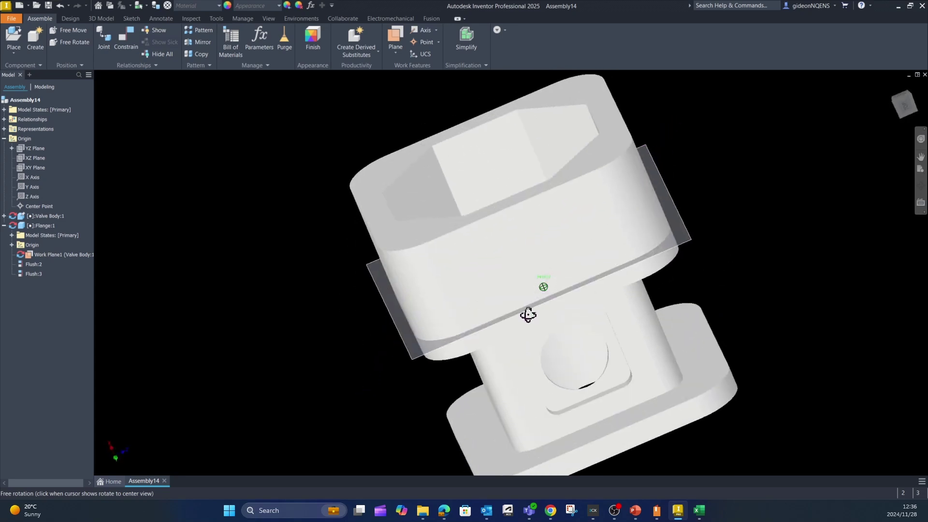
# - Edit the Flange in place, turn off adaptivity for its work plane and extrusion, and return to the assembly
pyautogui.click(4, 226)
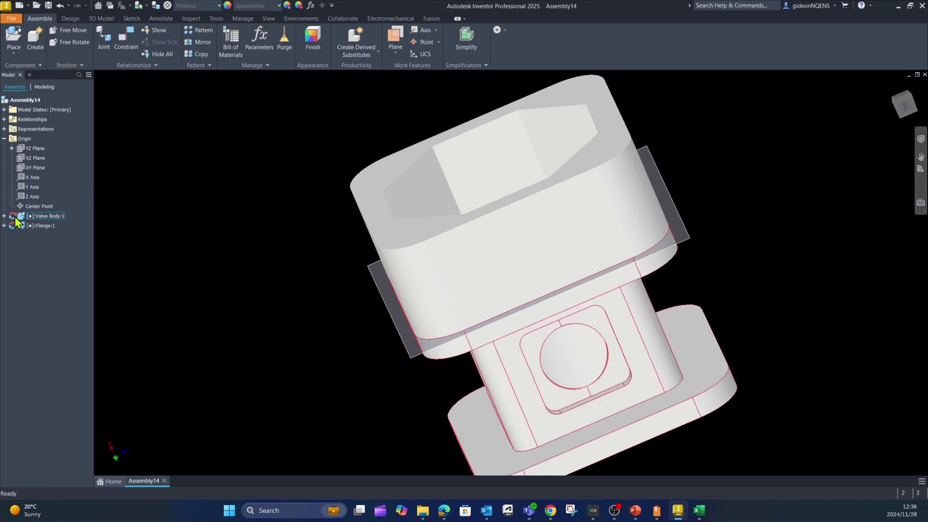
pyautogui.rightClick(43, 226)
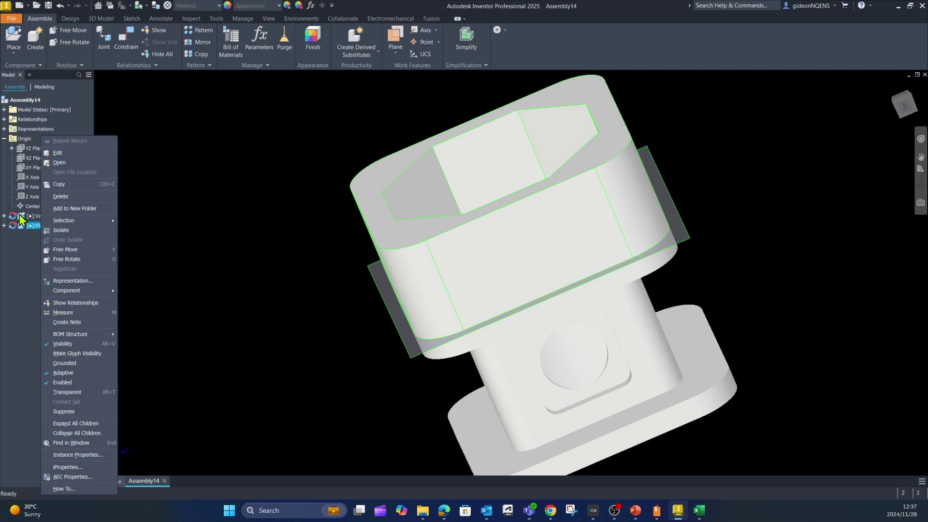
pyautogui.click(79, 153)
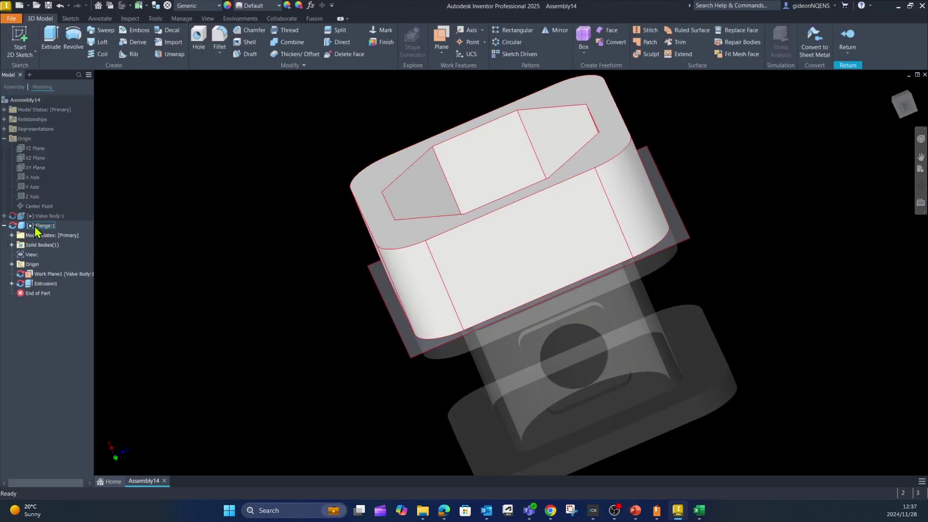
pyautogui.rightClick(46, 274)
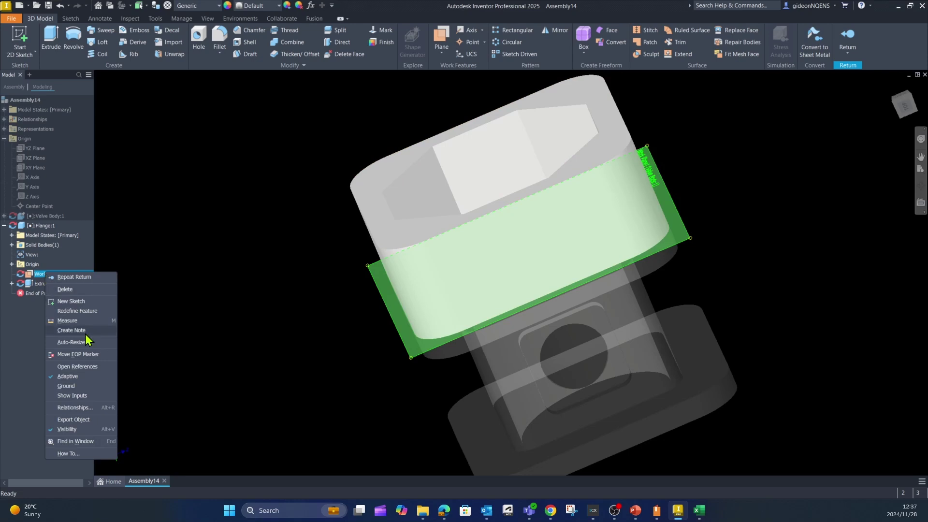
pyautogui.click(70, 380)
pyautogui.rightClick(46, 283)
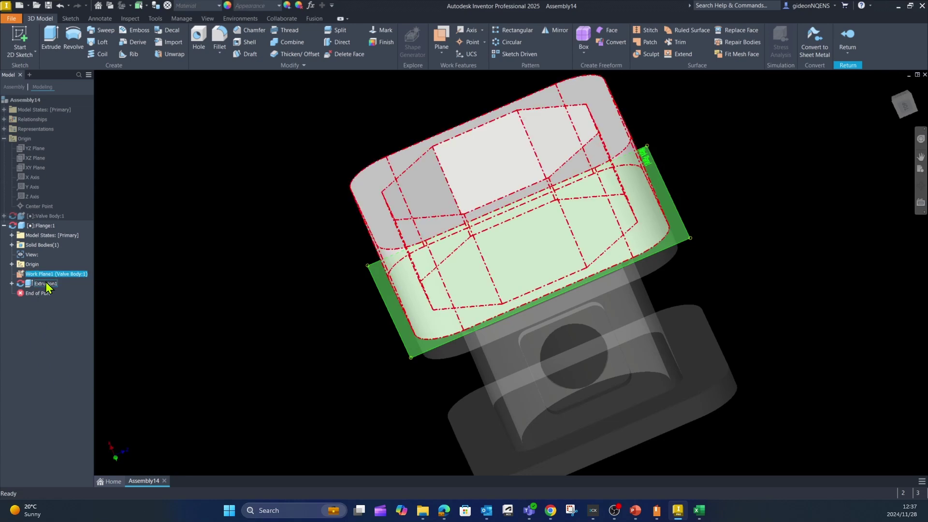
pyautogui.click(89, 415)
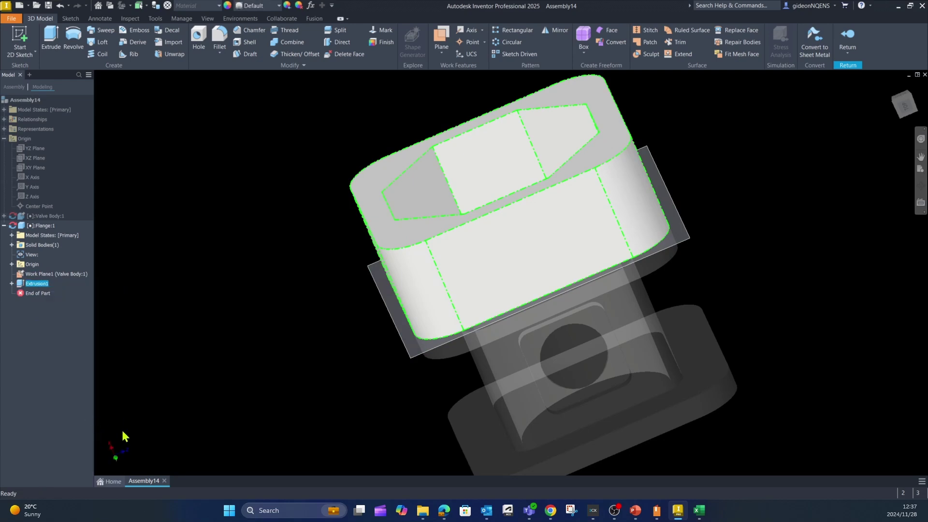
pyautogui.rightClick(40, 226)
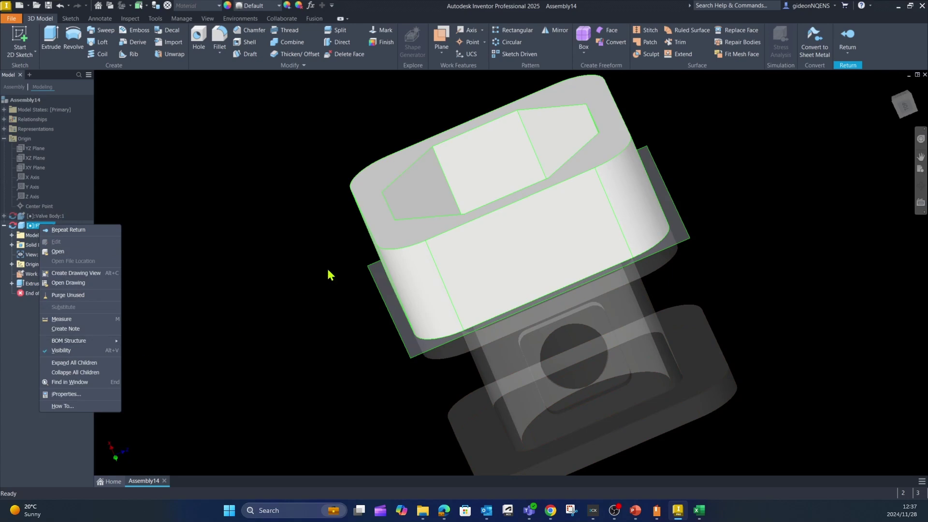
pyautogui.click(311, 209)
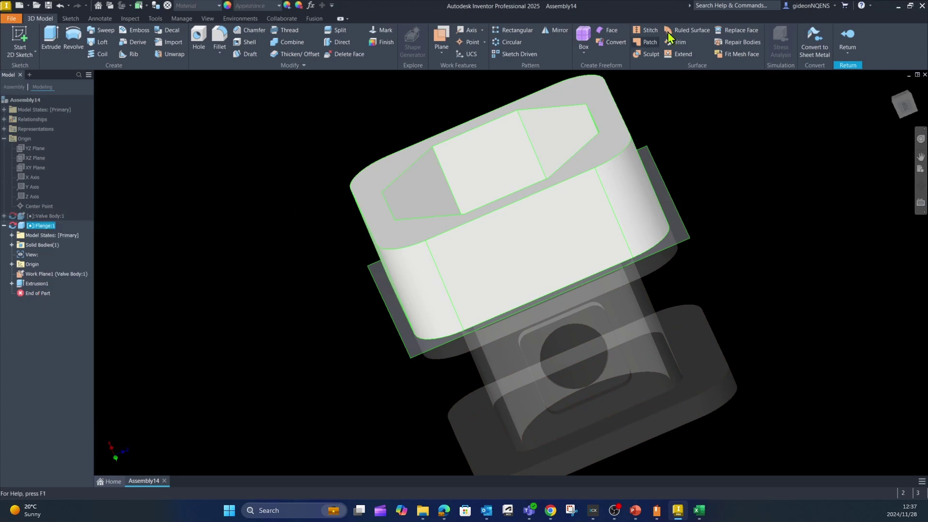
pyautogui.click(847, 41)
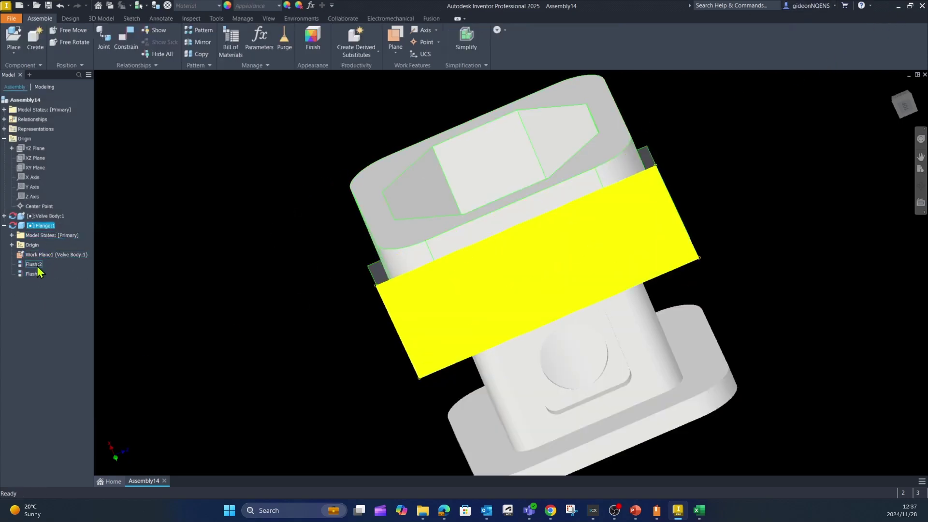
# - Turn off the Flange component's adaptivity in the assembly and move it away from the Valve Body
pyautogui.rightClick(40, 225)
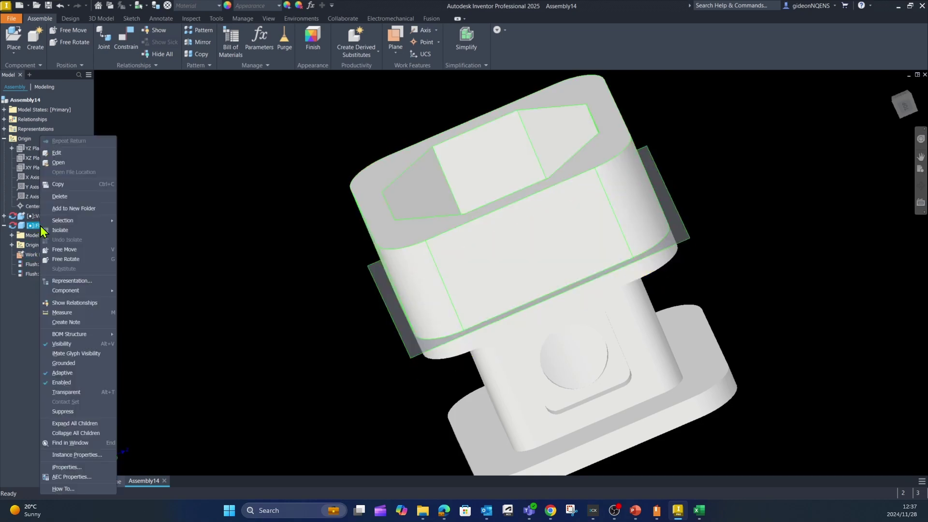
pyautogui.click(58, 377)
pyautogui.click(167, 297)
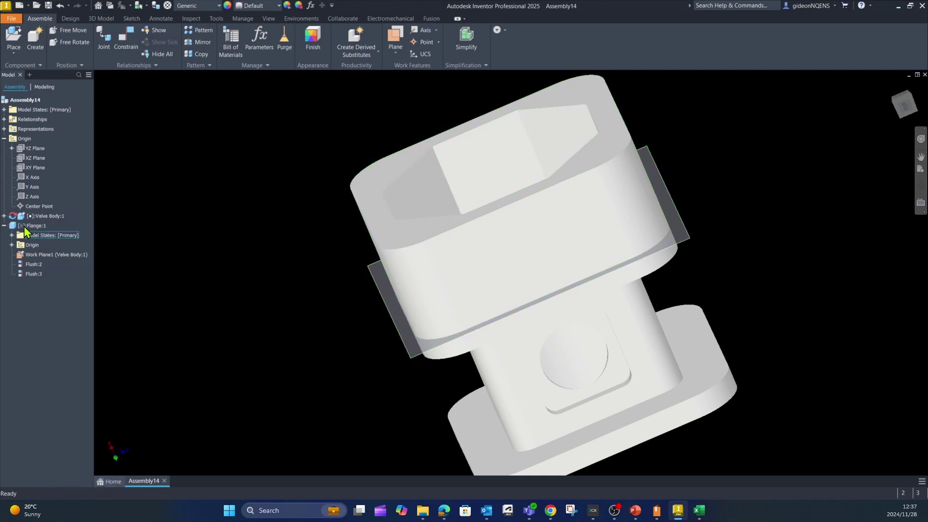
pyautogui.click(4, 226)
pyautogui.moveTo(530, 265); pyautogui.dragTo(279, 164)
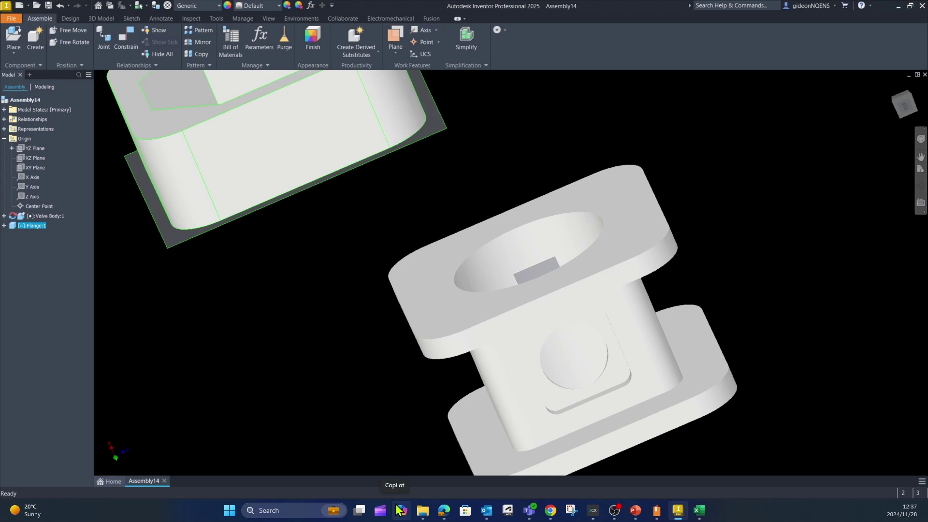